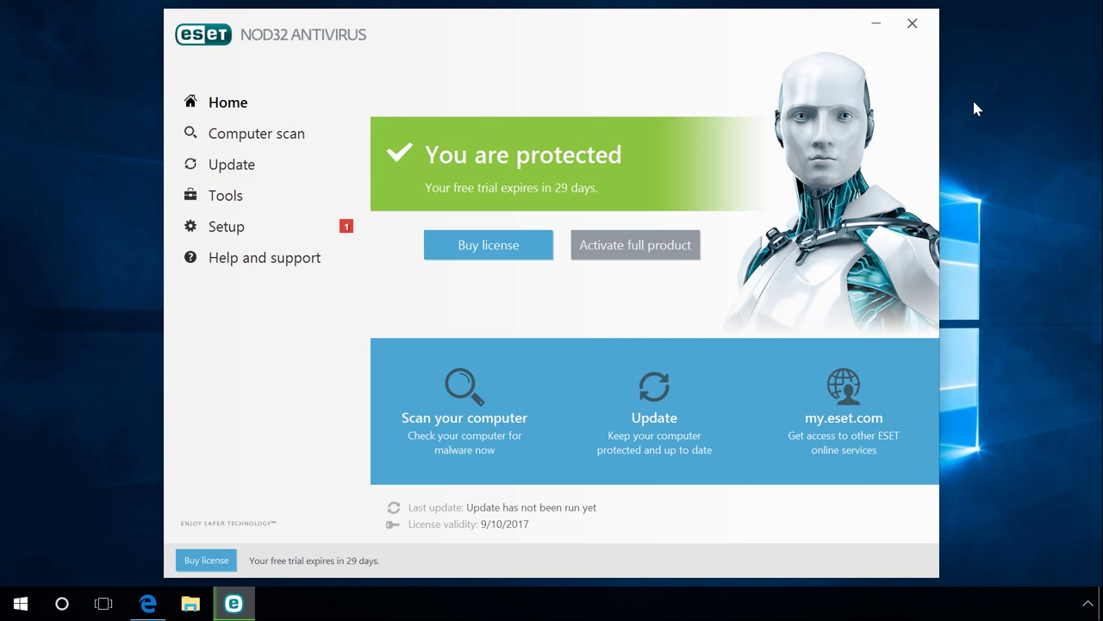
# Pause the Antivirus and antispyware protection for 10 minutes in the computer protection settings.
pyautogui.click(252, 228)
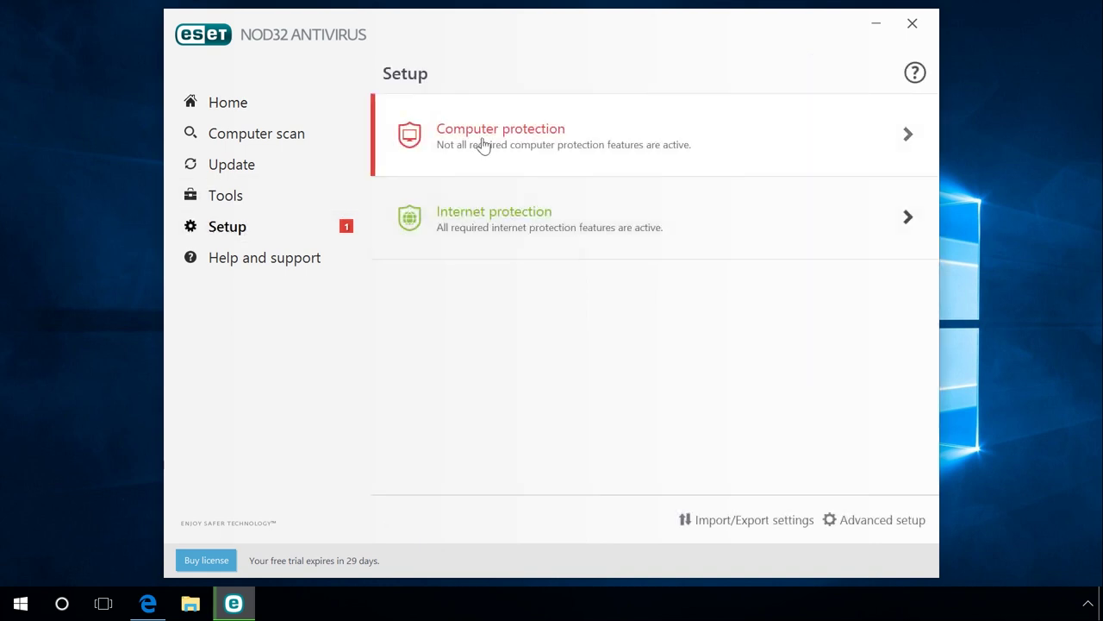
pyautogui.click(483, 143)
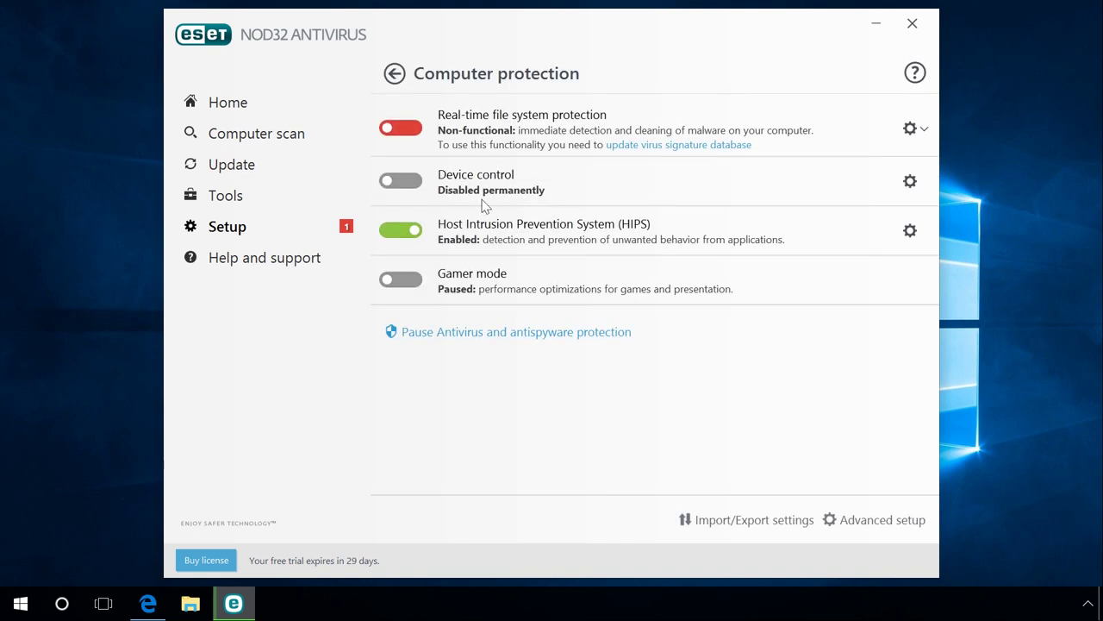
pyautogui.click(505, 333)
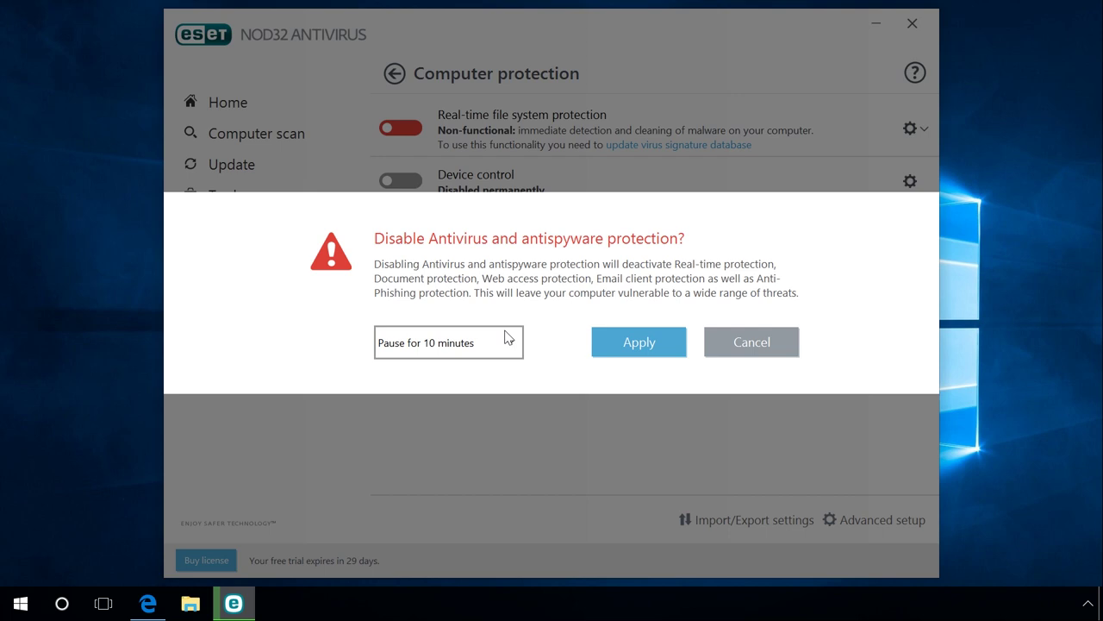
pyautogui.click(500, 348)
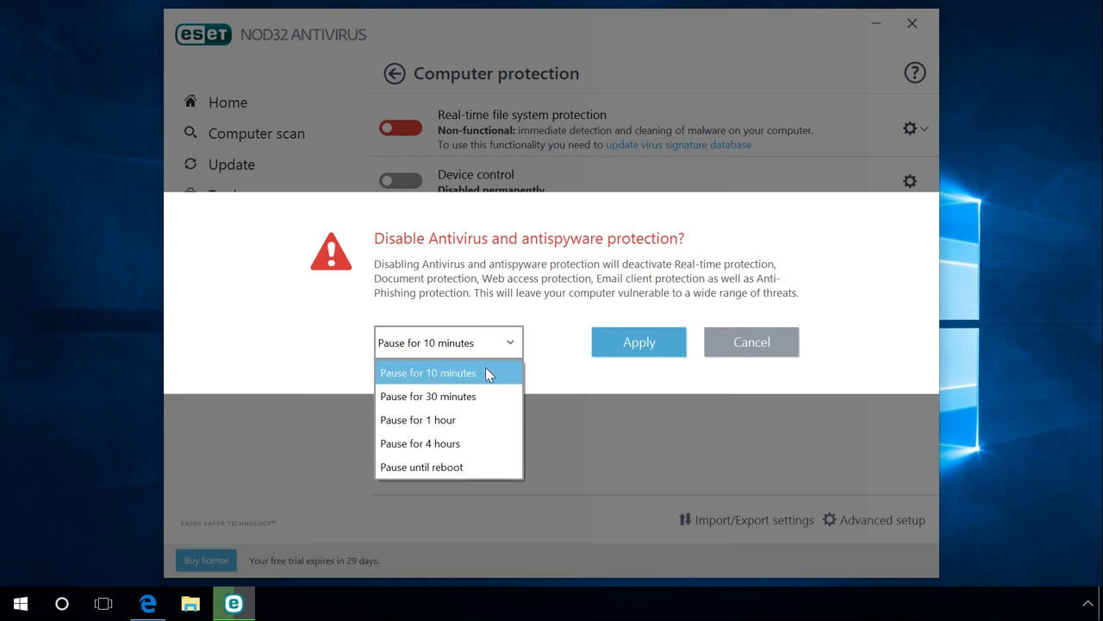
pyautogui.click(486, 373)
pyautogui.click(648, 345)
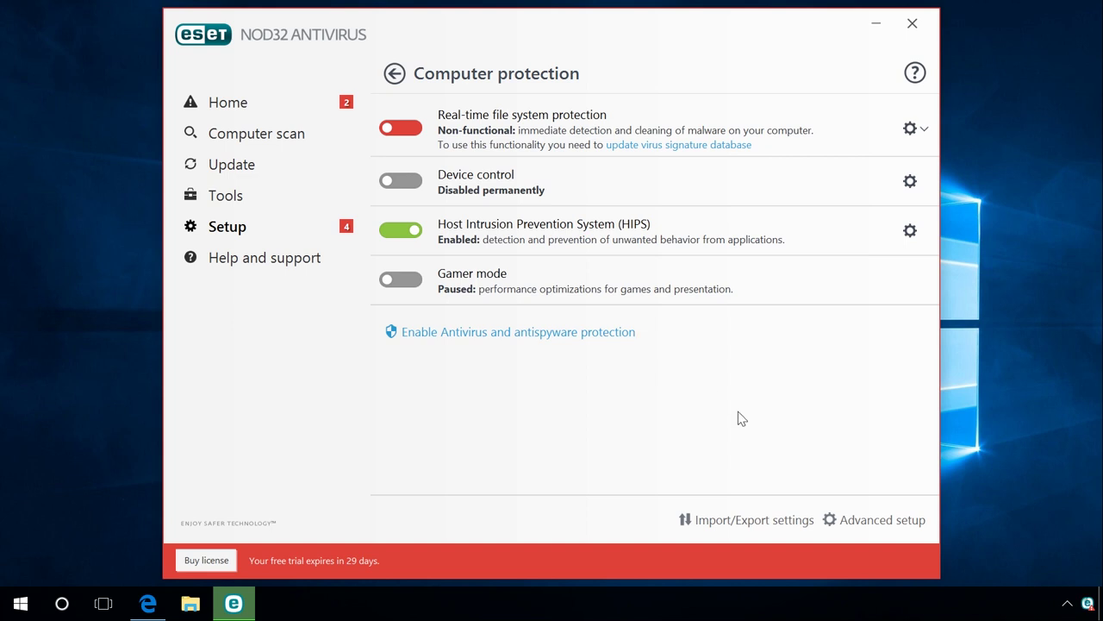
# Add C:\Program Files to the paths excluded from scanning in the advanced antivirus setup and save the settings.
pyautogui.click(861, 524)
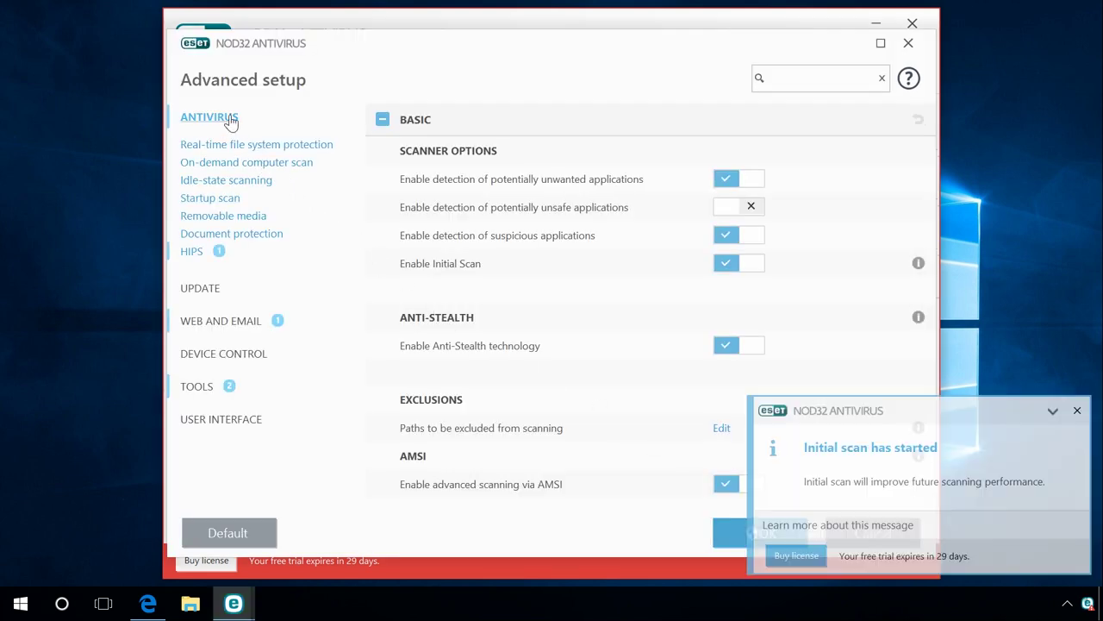
pyautogui.click(1078, 412)
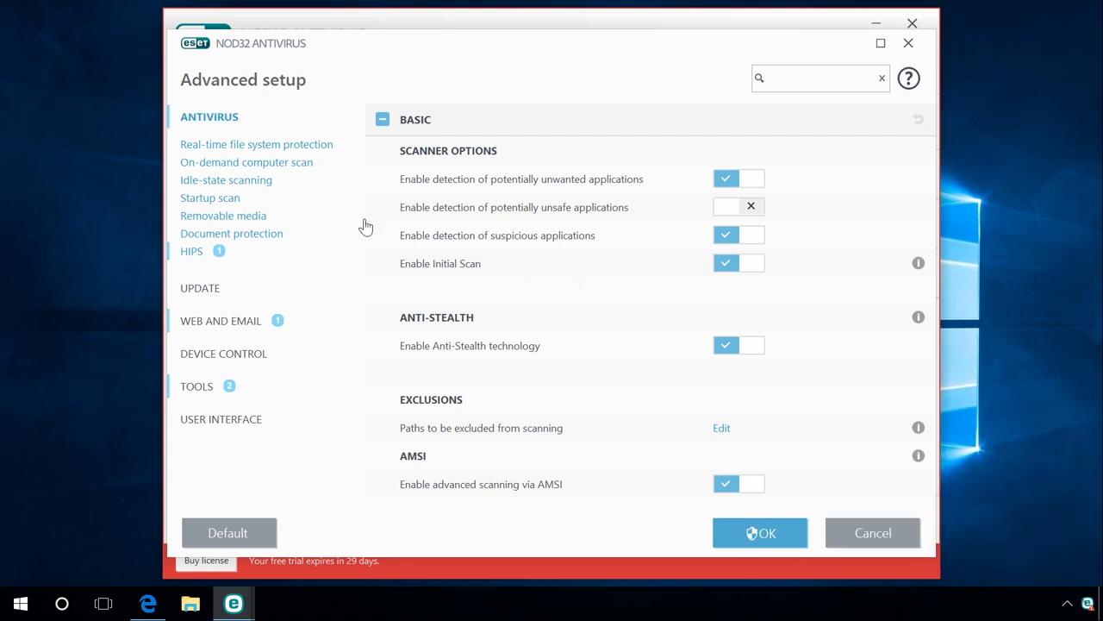
pyautogui.click(722, 428)
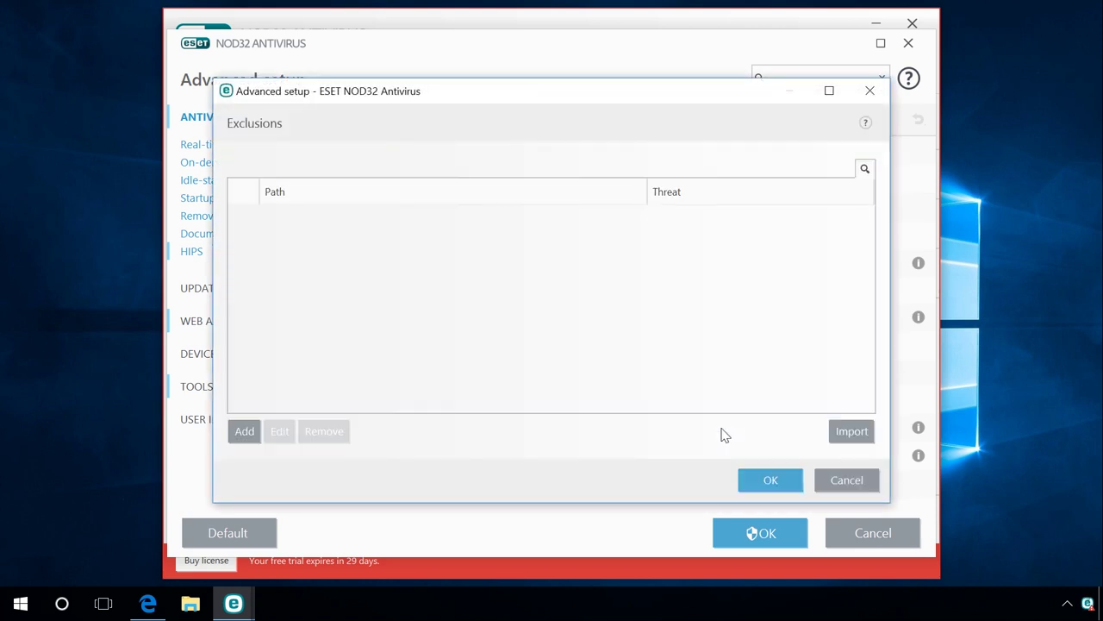
pyautogui.click(243, 431)
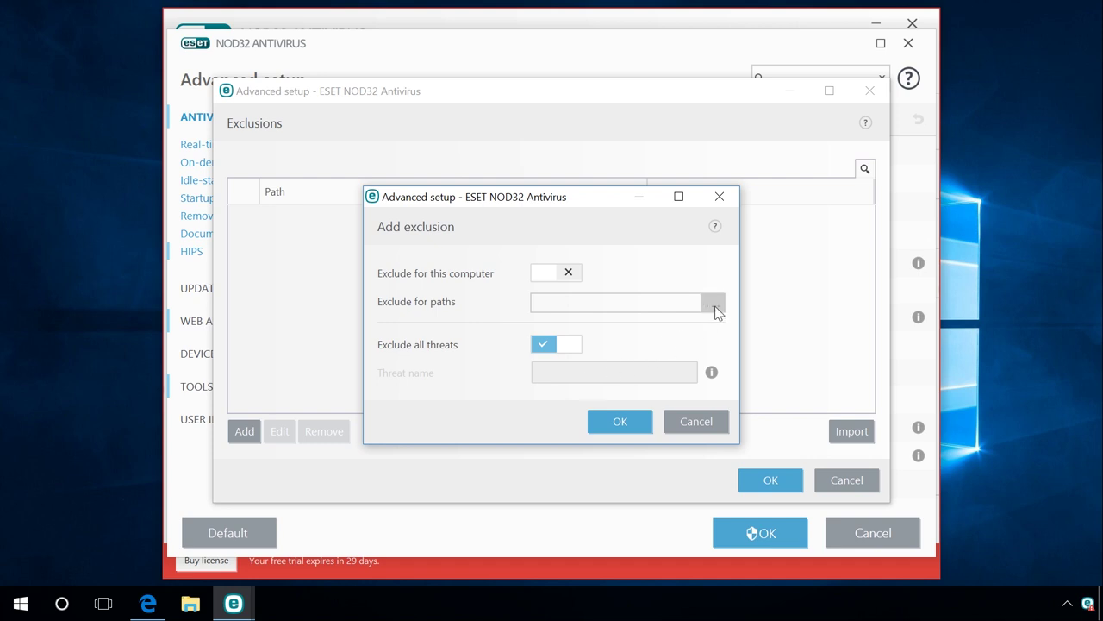
pyautogui.click(713, 303)
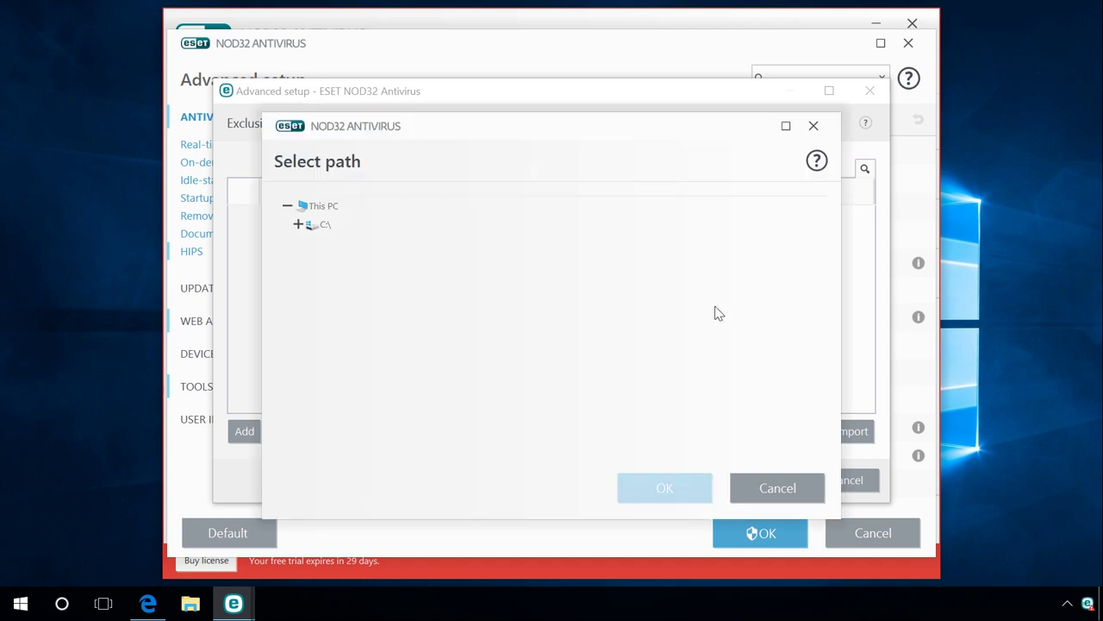
pyautogui.click(299, 224)
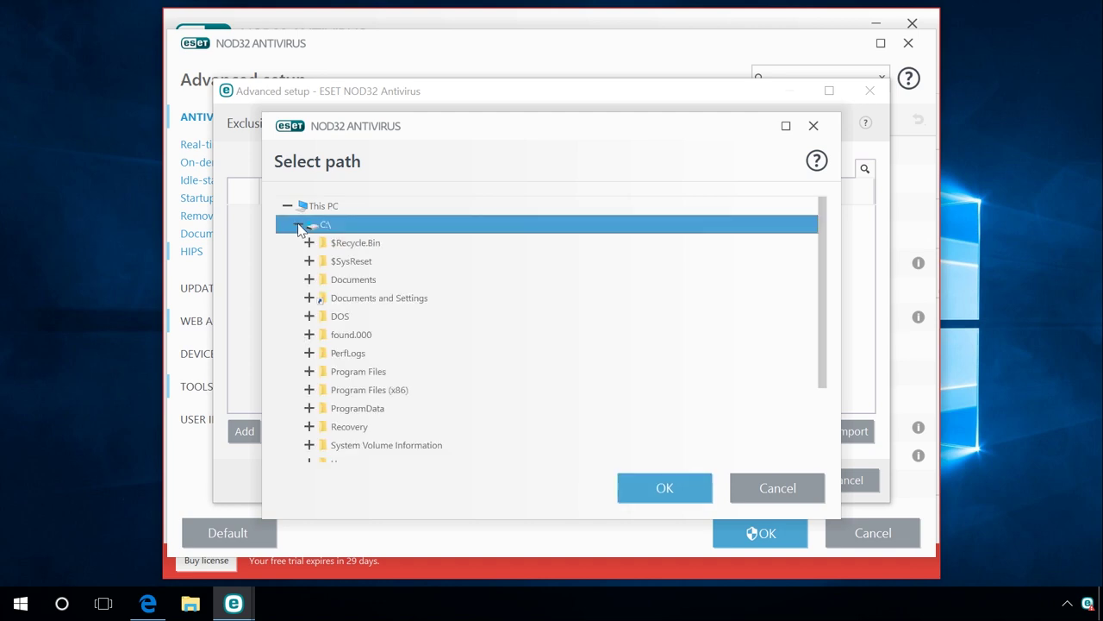
pyautogui.click(358, 376)
pyautogui.click(646, 497)
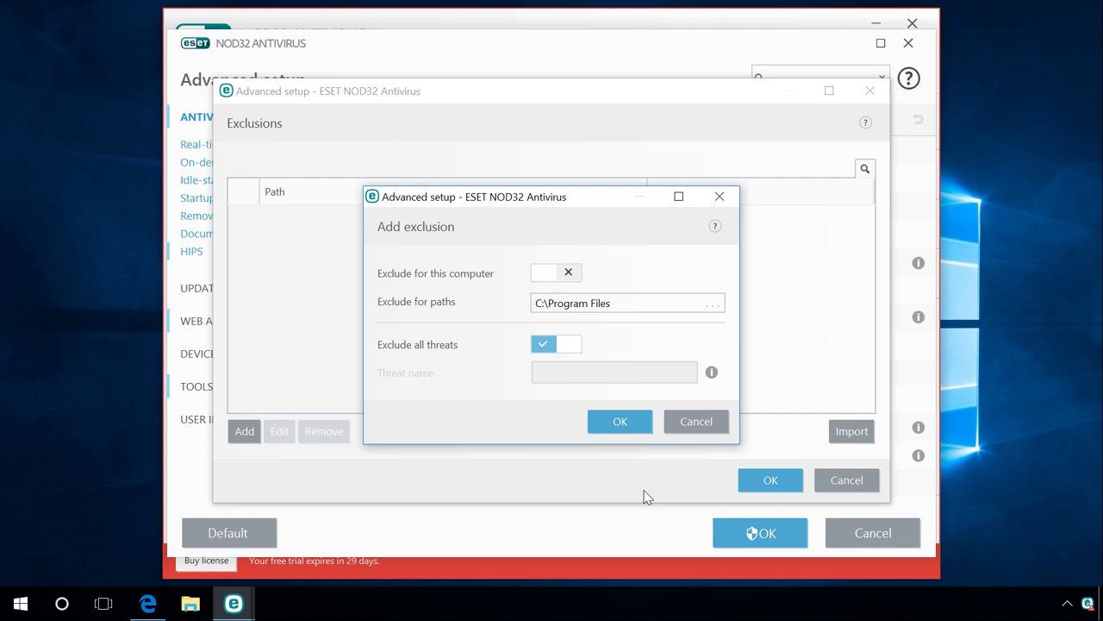
pyautogui.click(615, 426)
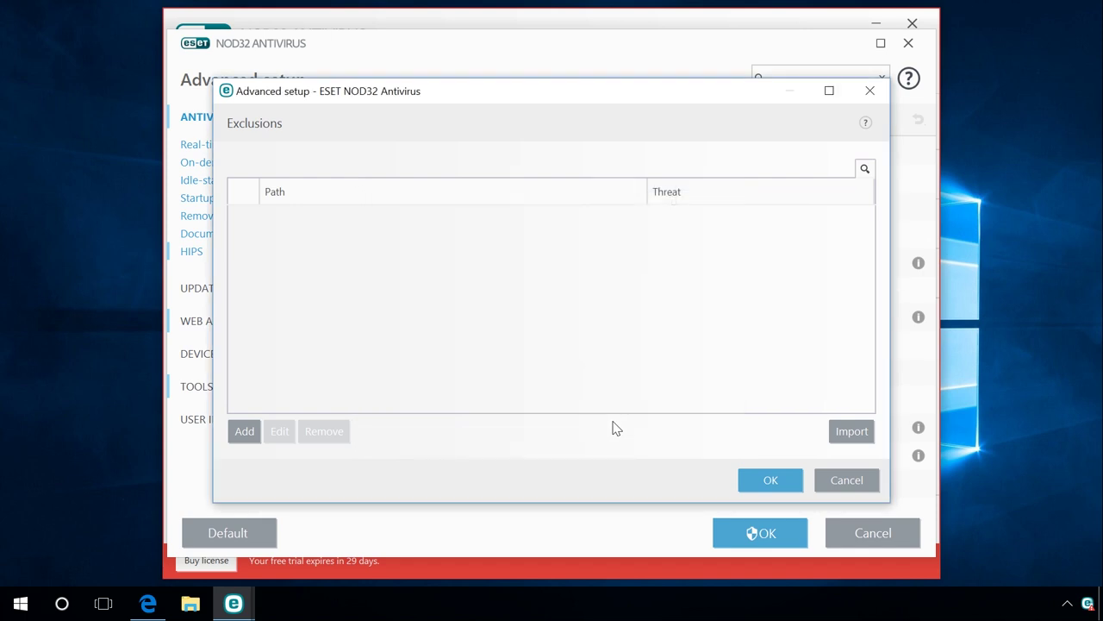
pyautogui.click(764, 484)
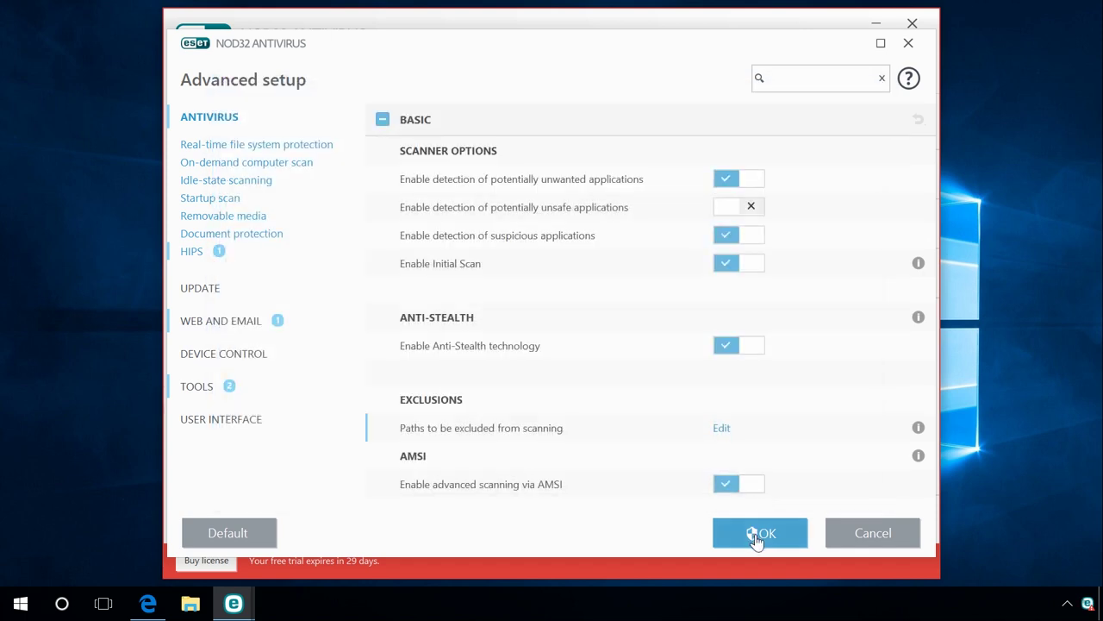
pyautogui.click(757, 535)
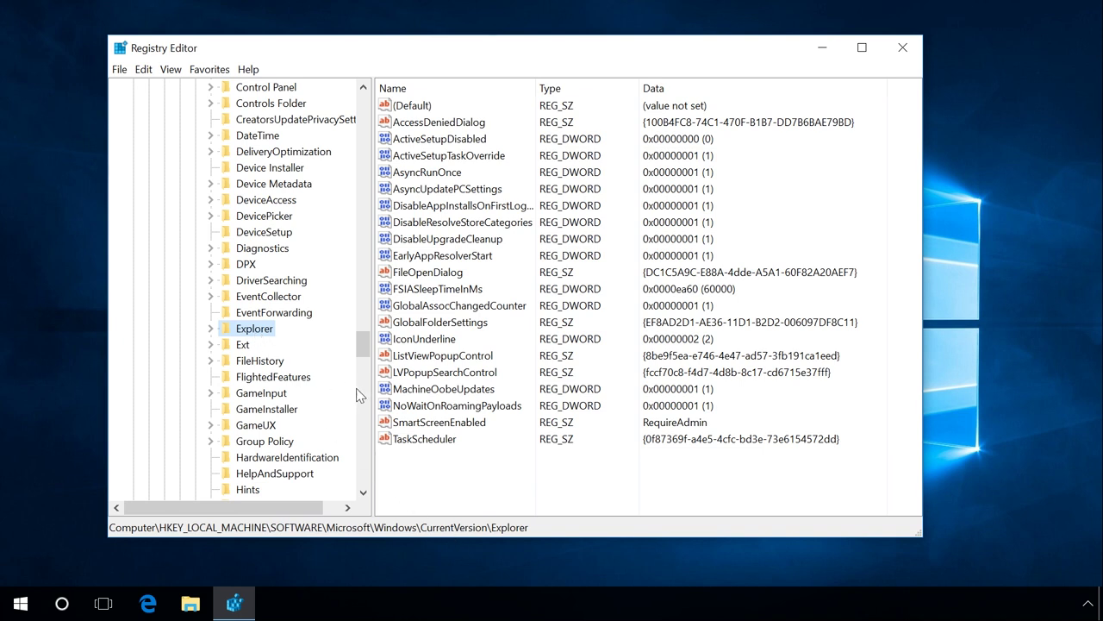
# In Registry Editor, set the SmartScreenEnabled value data in the Explorer key to Off.
pyautogui.click(427, 430)
pyautogui.click(427, 423)
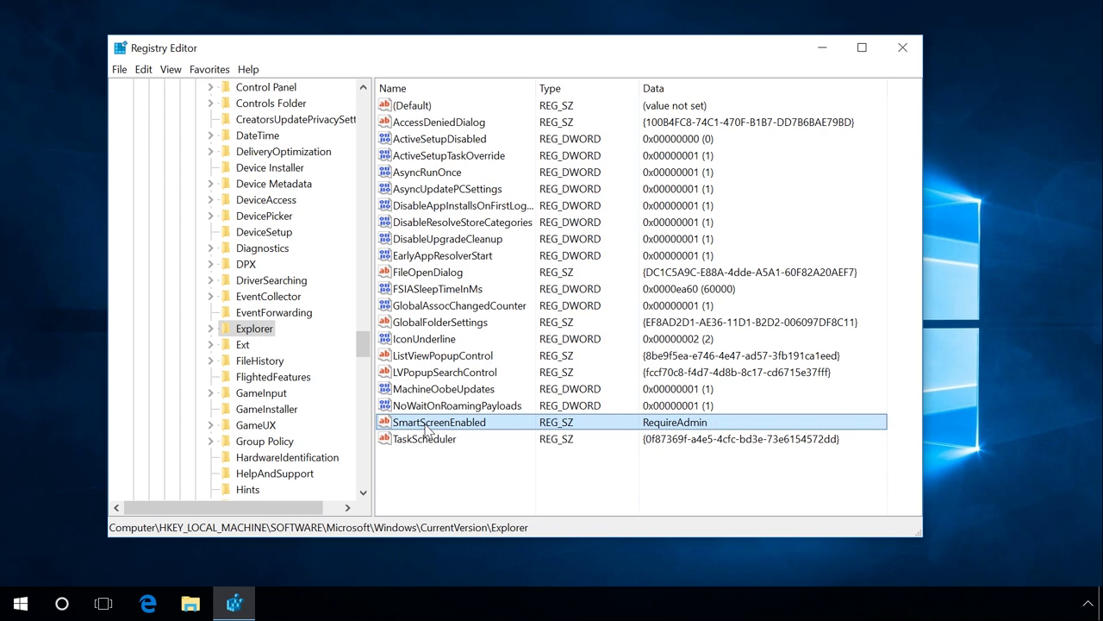
pyautogui.doubleClick(426, 423)
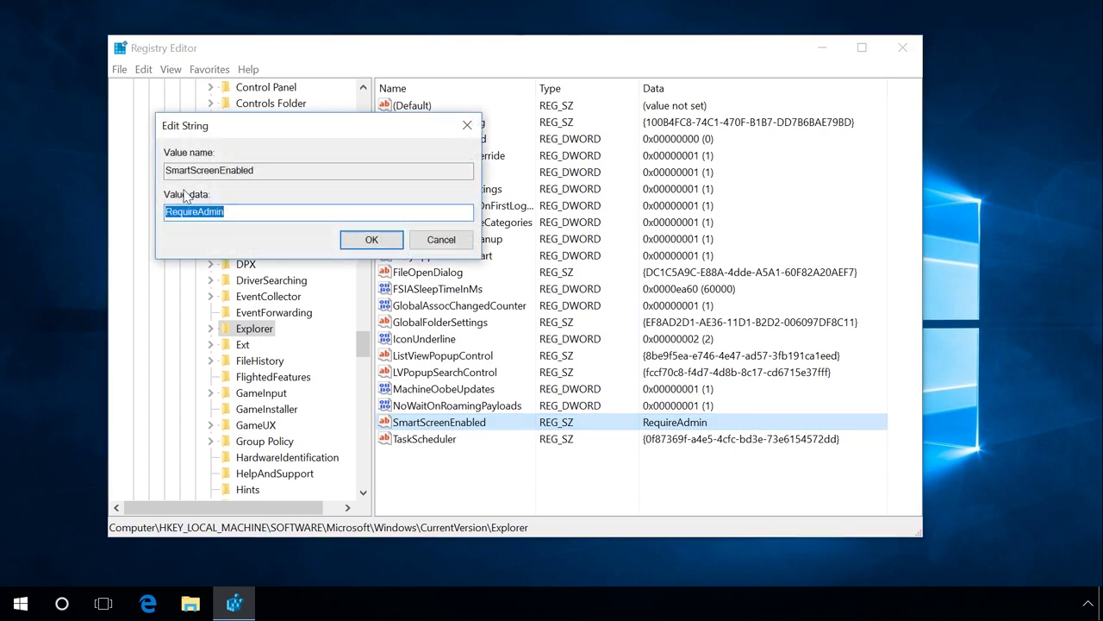
pyautogui.click(185, 221)
pyautogui.click(232, 223)
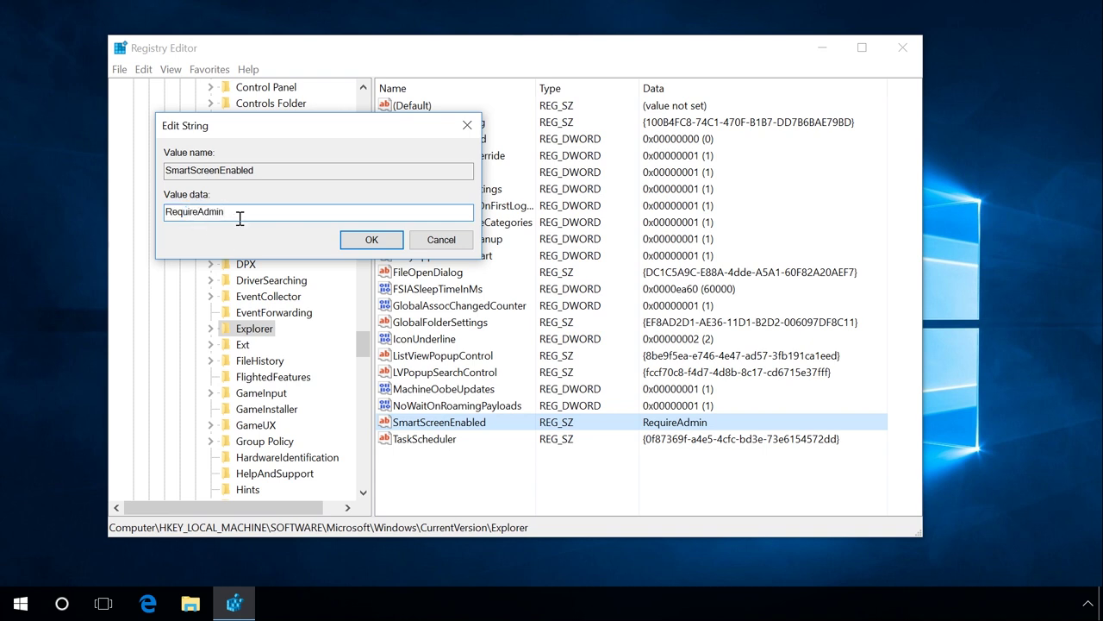
pyautogui.doubleClick(166, 212)
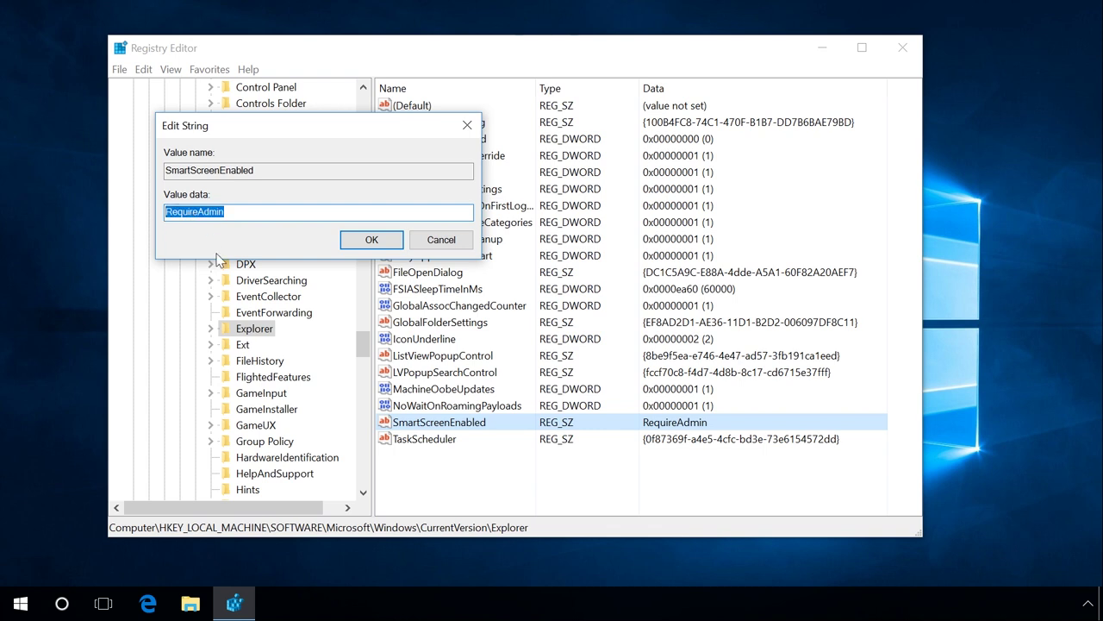
pyautogui.write('Off')
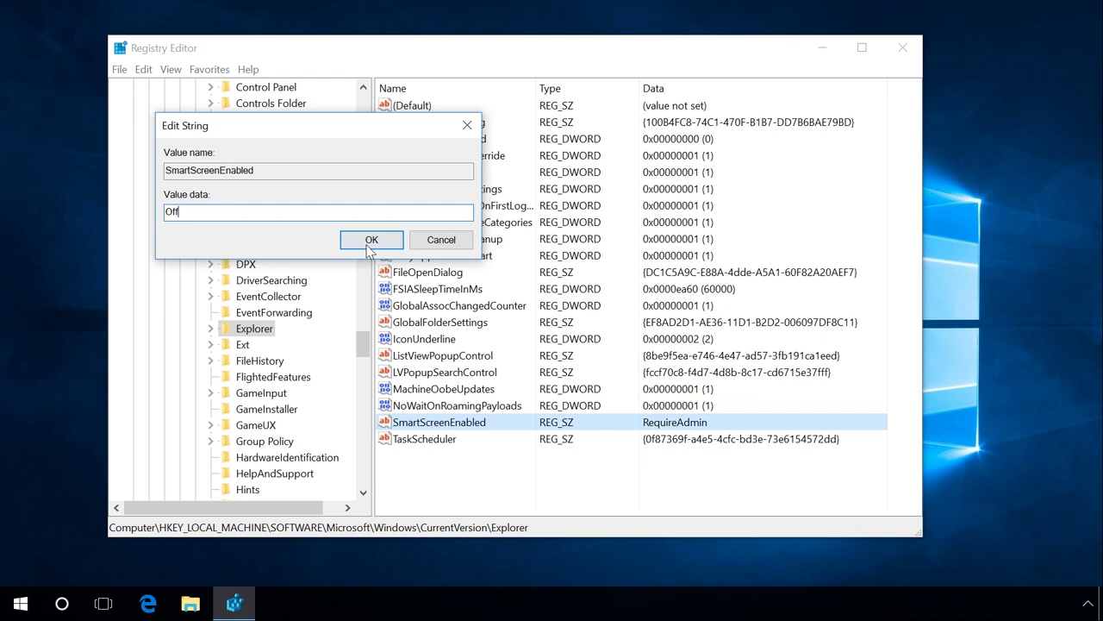
pyautogui.click(369, 244)
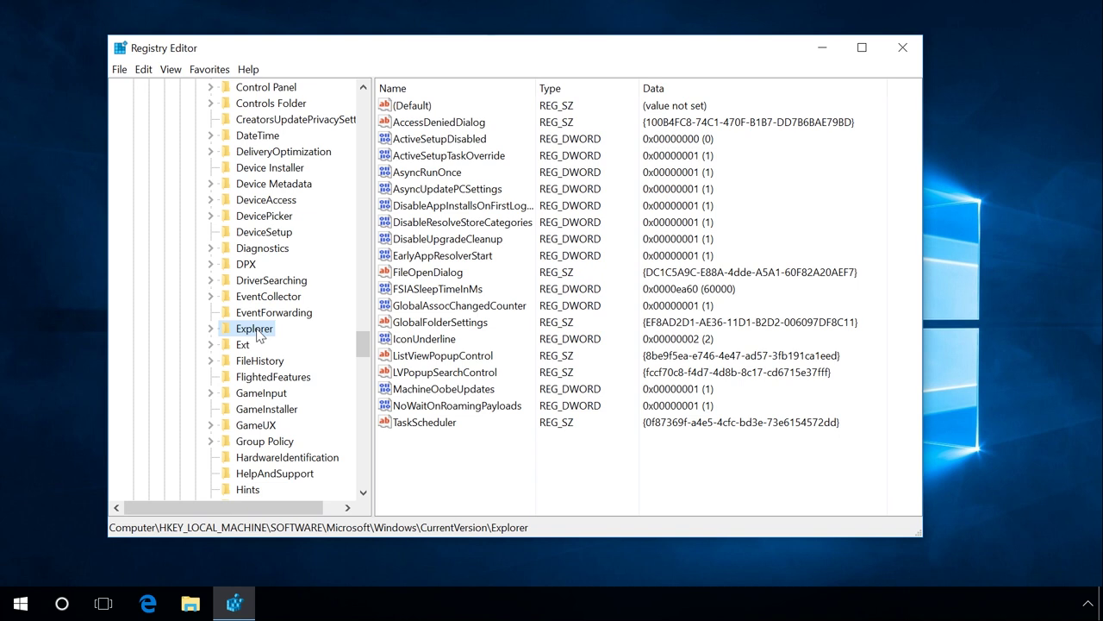
# Create a new string value named SmartScreenEnabled in the Explorer key.
pyautogui.rightClick(411, 458)
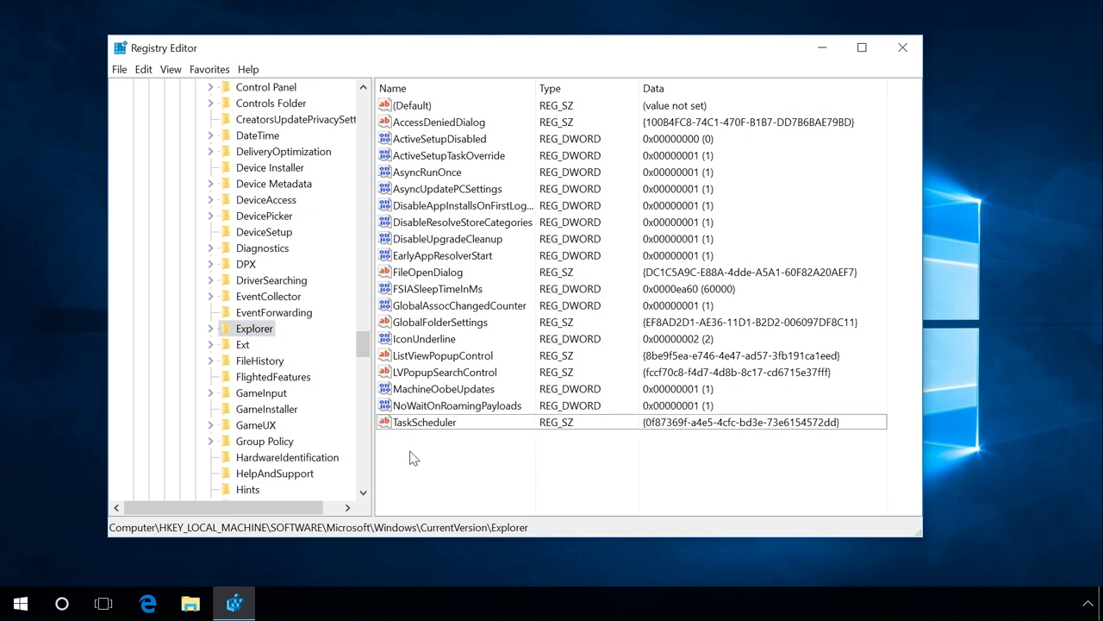
pyautogui.moveTo(433, 463)
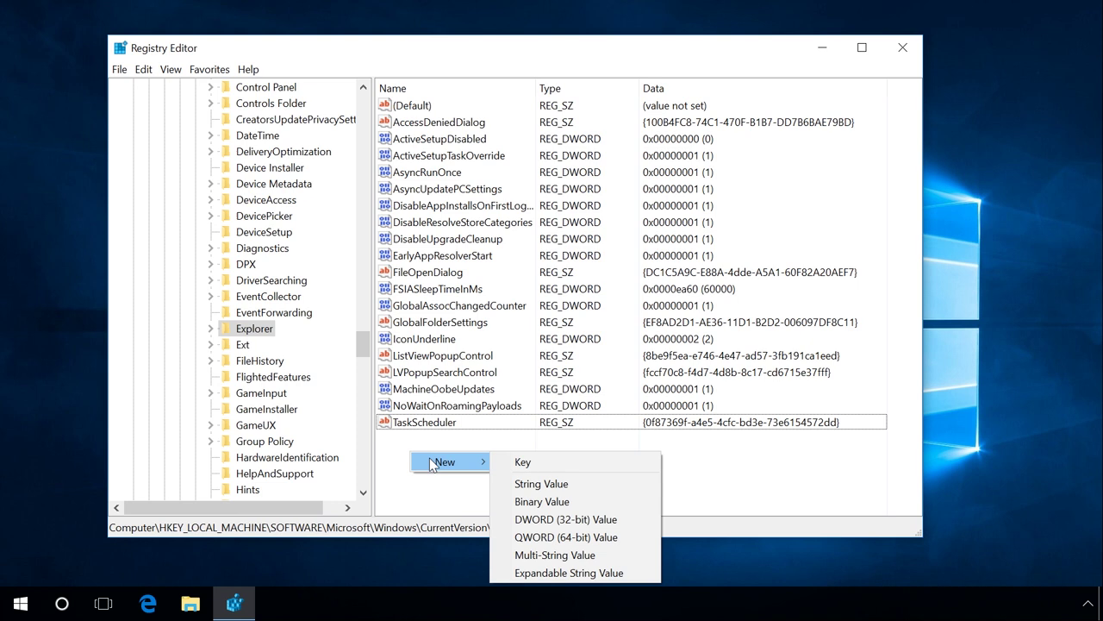
pyautogui.click(556, 485)
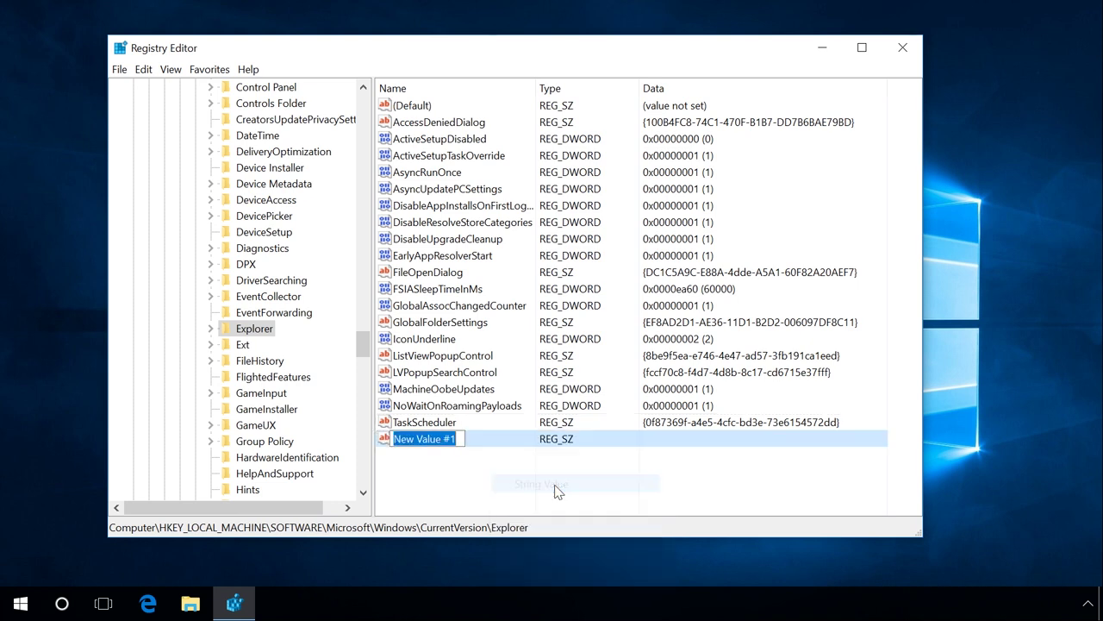
pyautogui.write('SmartScreenEnabled')
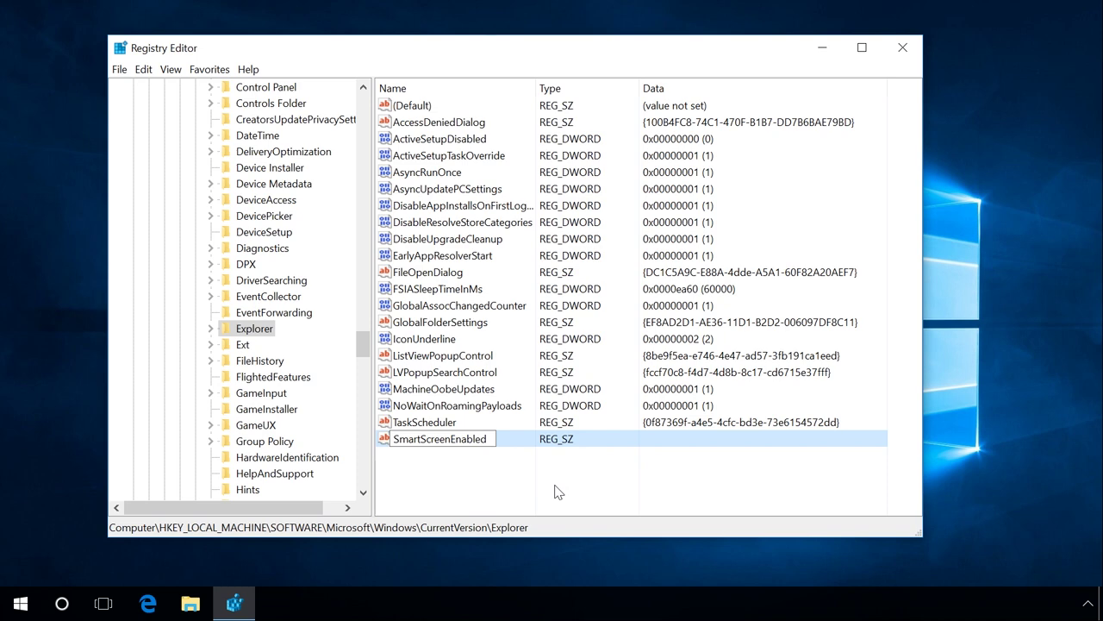
pyautogui.press('Return')
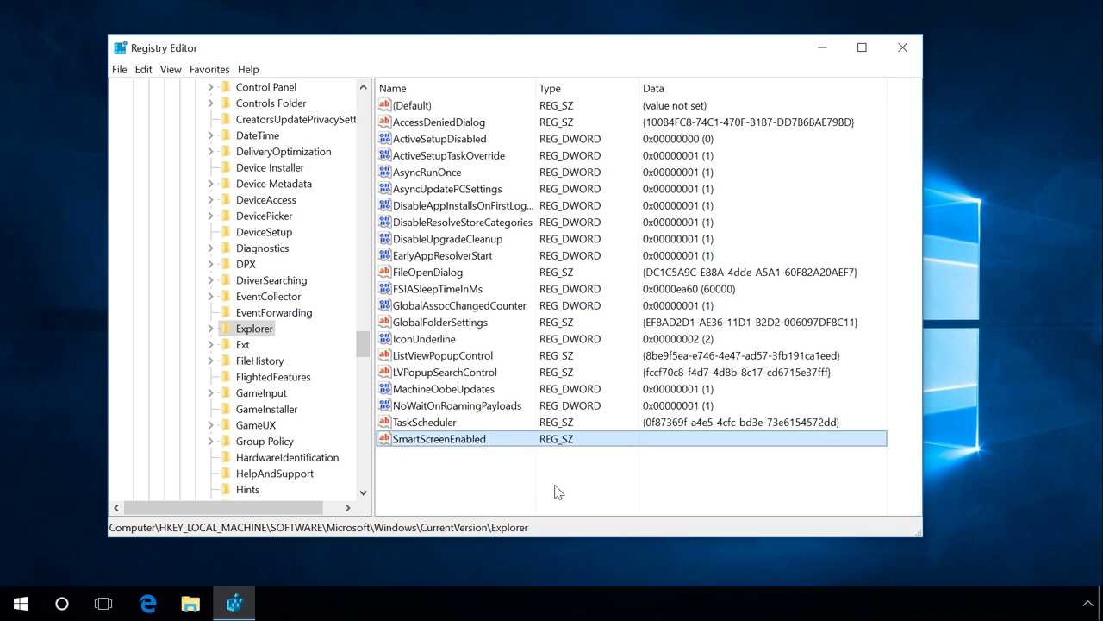
# Set the value data of the new SmartScreenEnabled string to Off.
pyautogui.doubleClick(454, 442)
pyautogui.write('Of')
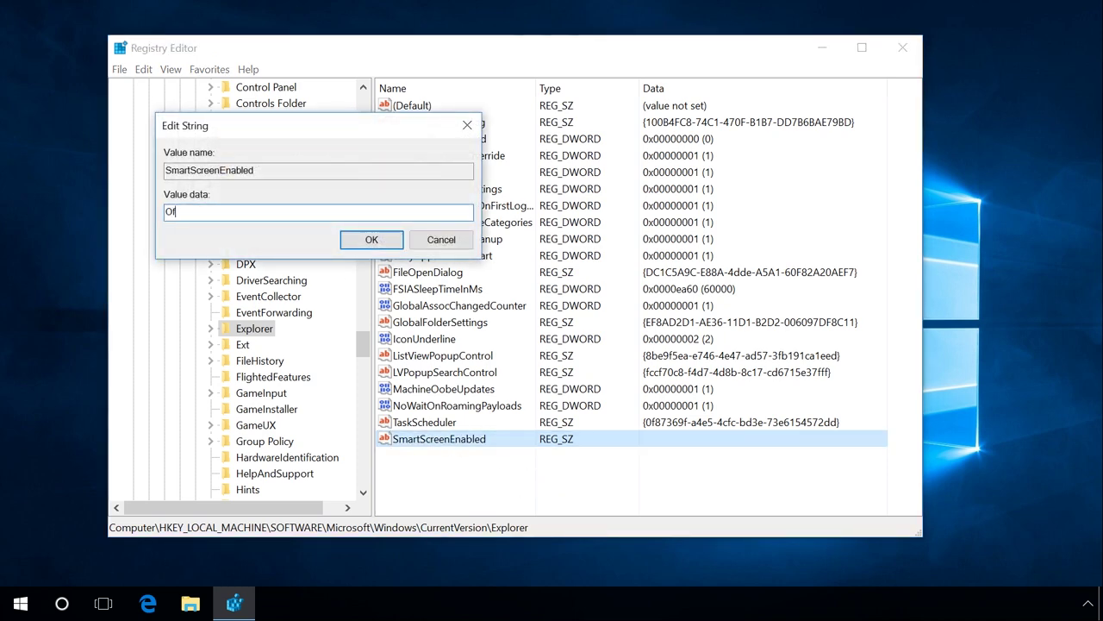
pyautogui.write('f')
pyautogui.click(371, 240)
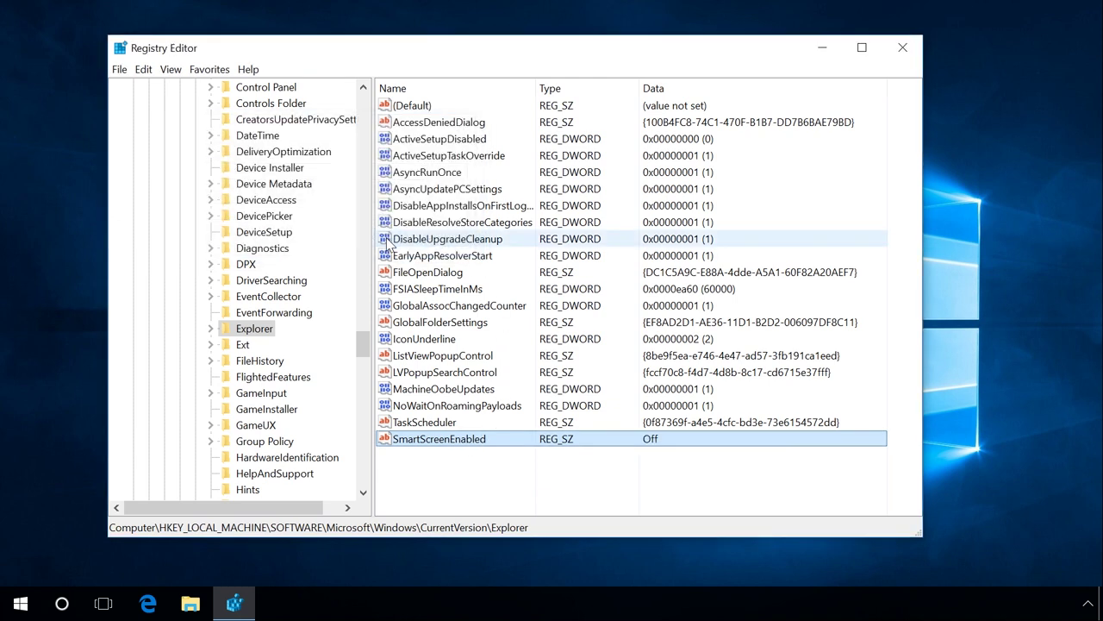
pyautogui.click(463, 471)
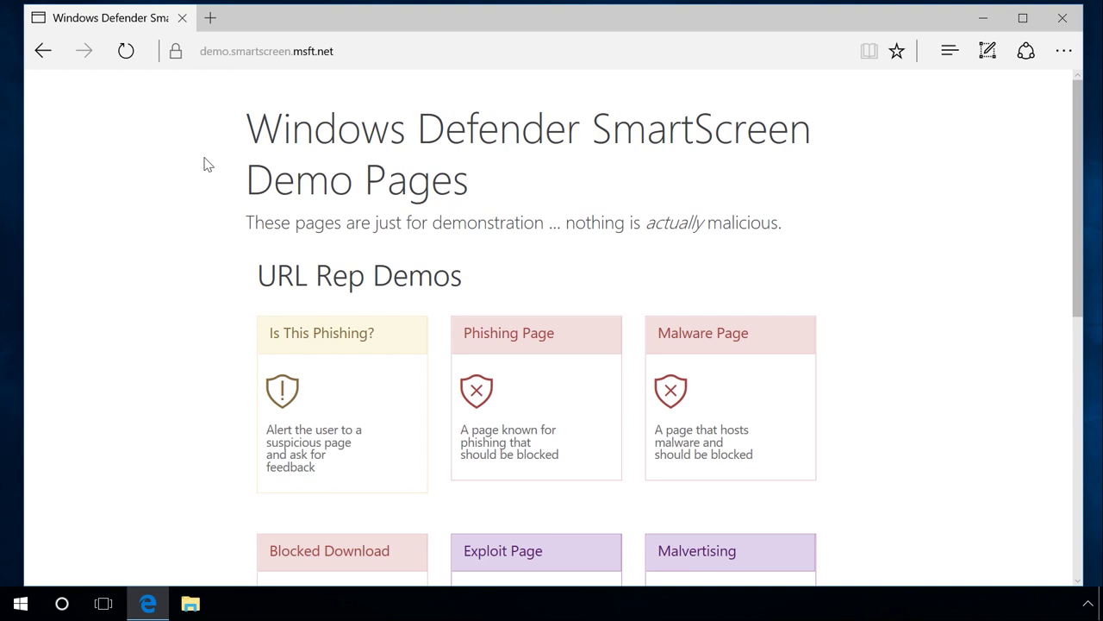
# In Microsoft Edge, save freevideo.exe from the Unknown Program demo under App Rep Demos and dismiss the download notification.
pyautogui.scroll(-5, 207, 164)
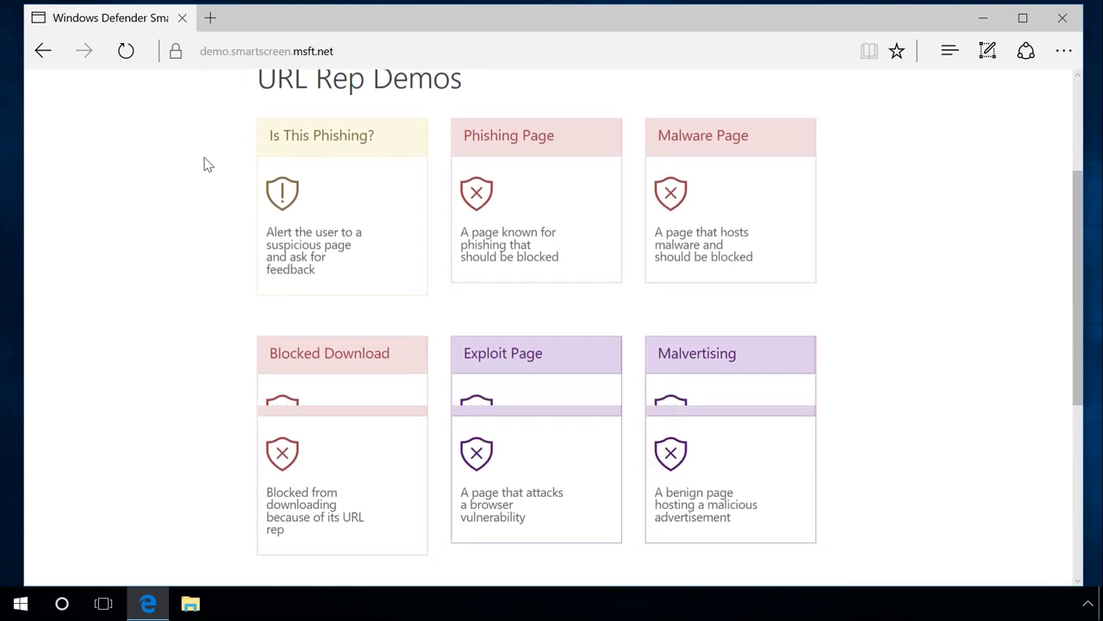
pyautogui.scroll(-2, 207, 164)
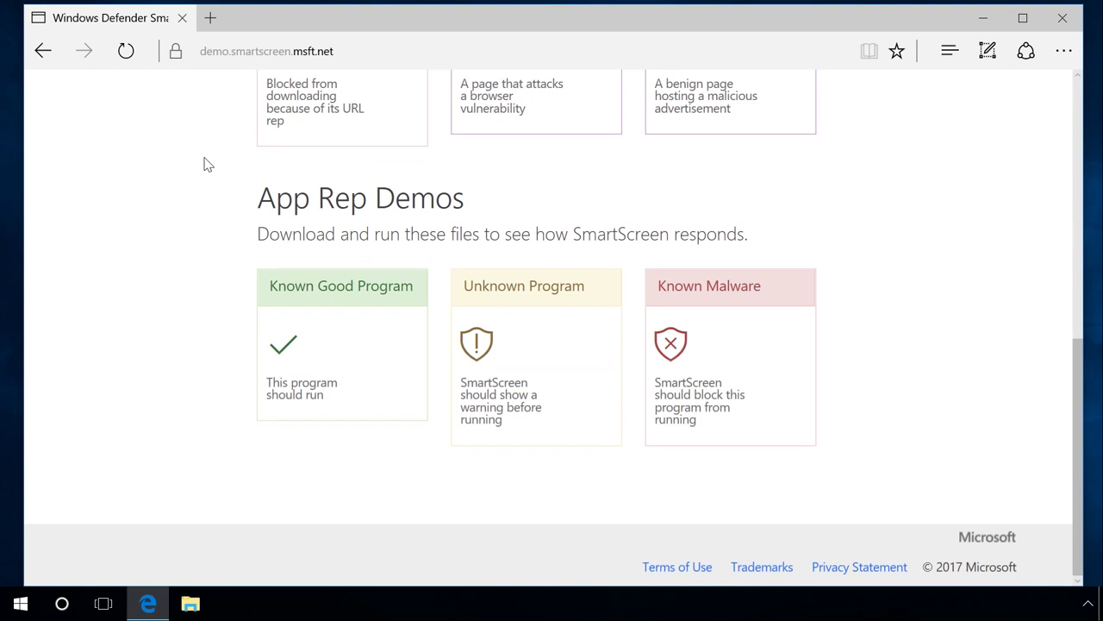
pyautogui.click(480, 292)
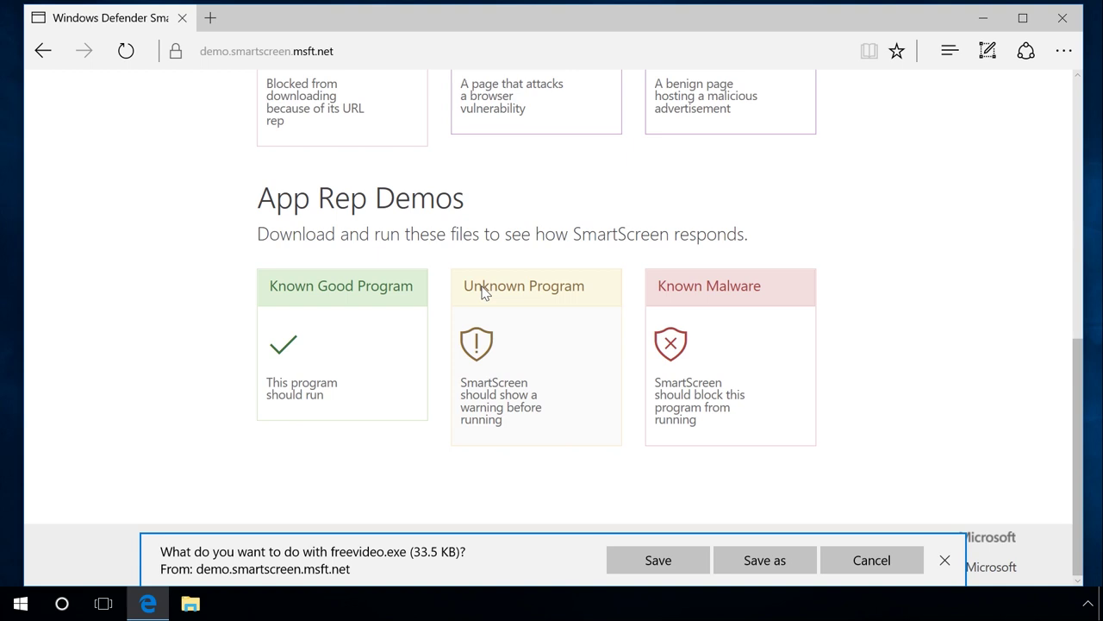
pyautogui.click(652, 556)
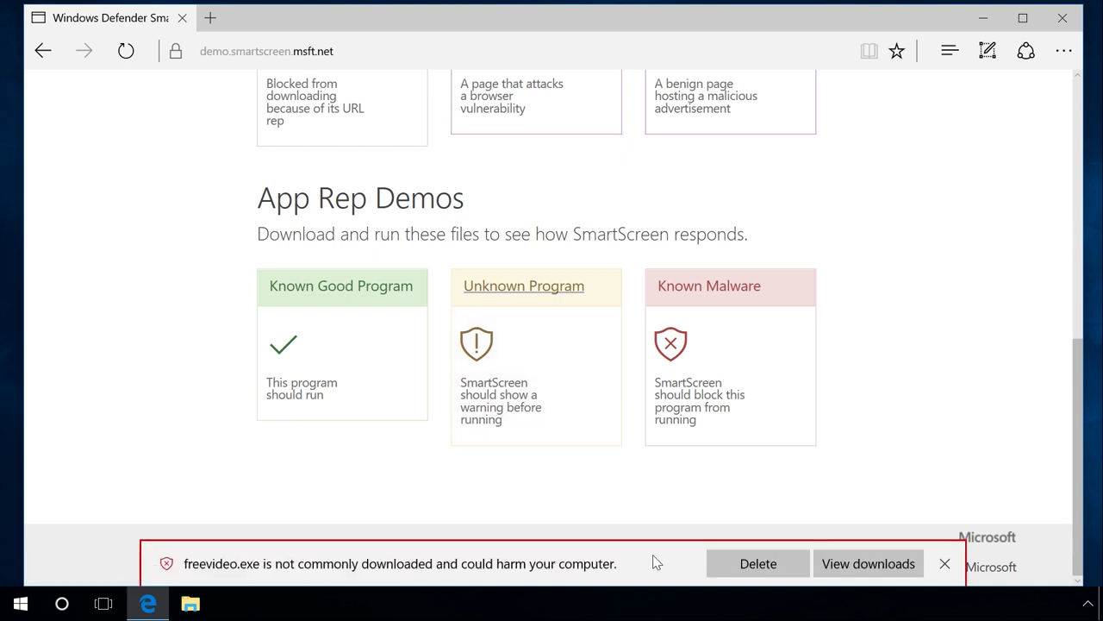
pyautogui.click(946, 565)
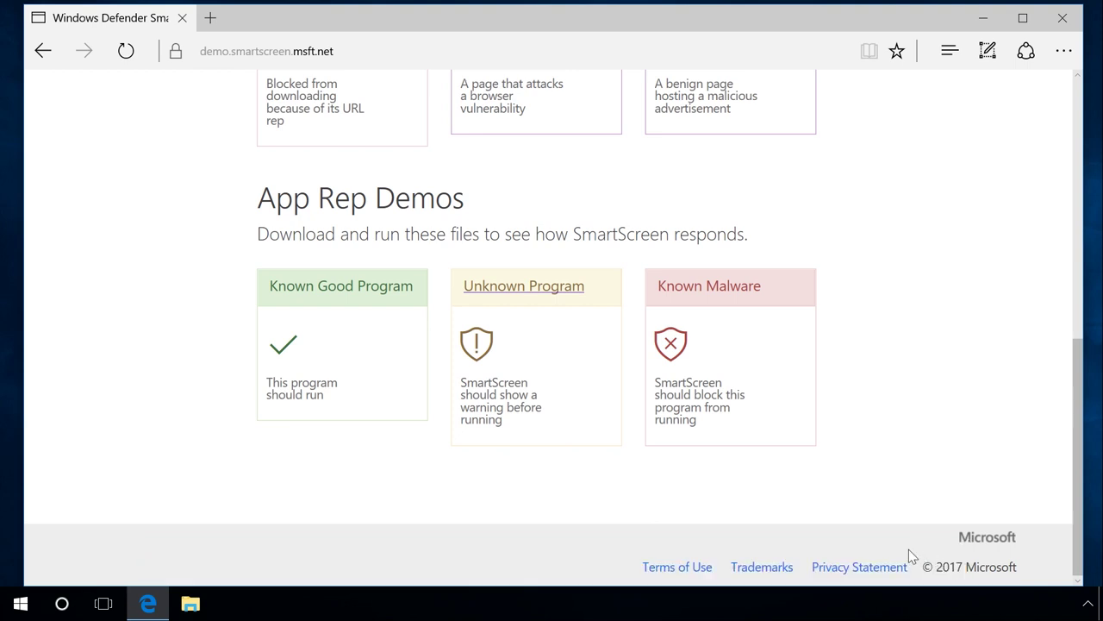
# Save knownmalicious.exe from the Known Malware demo under App Rep Demos and dismiss the download notification.
pyautogui.click(714, 291)
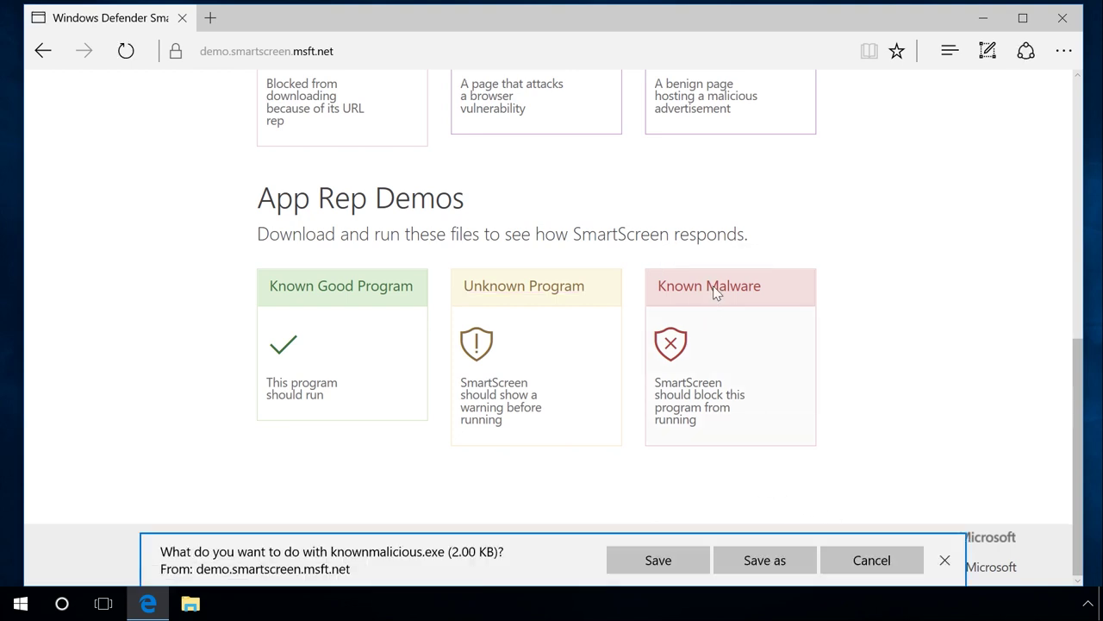
pyautogui.click(657, 559)
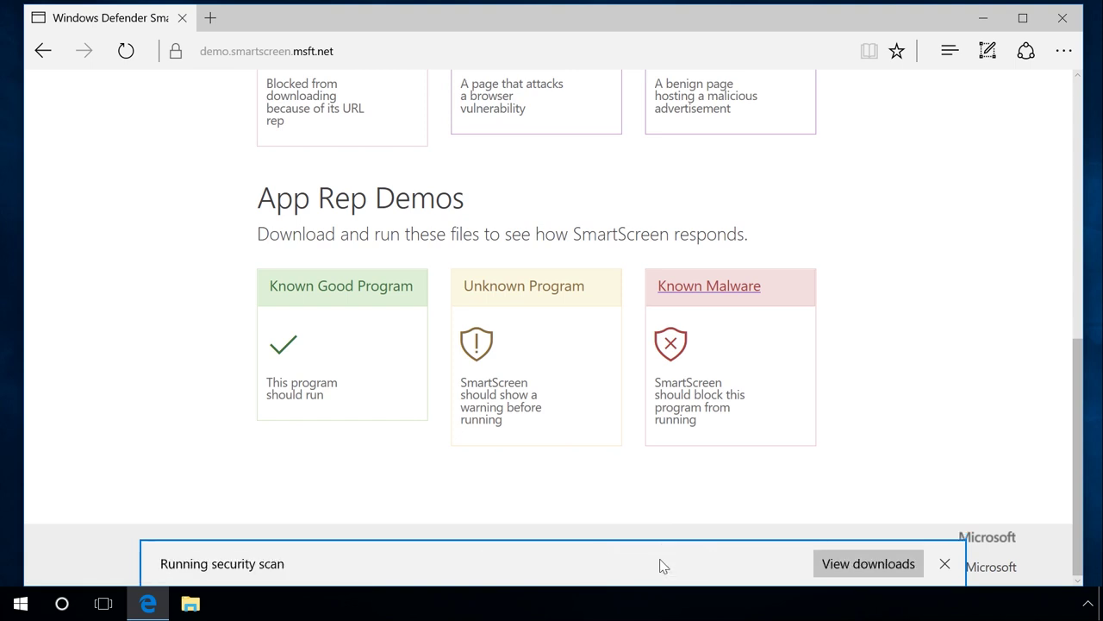
pyautogui.click(727, 563)
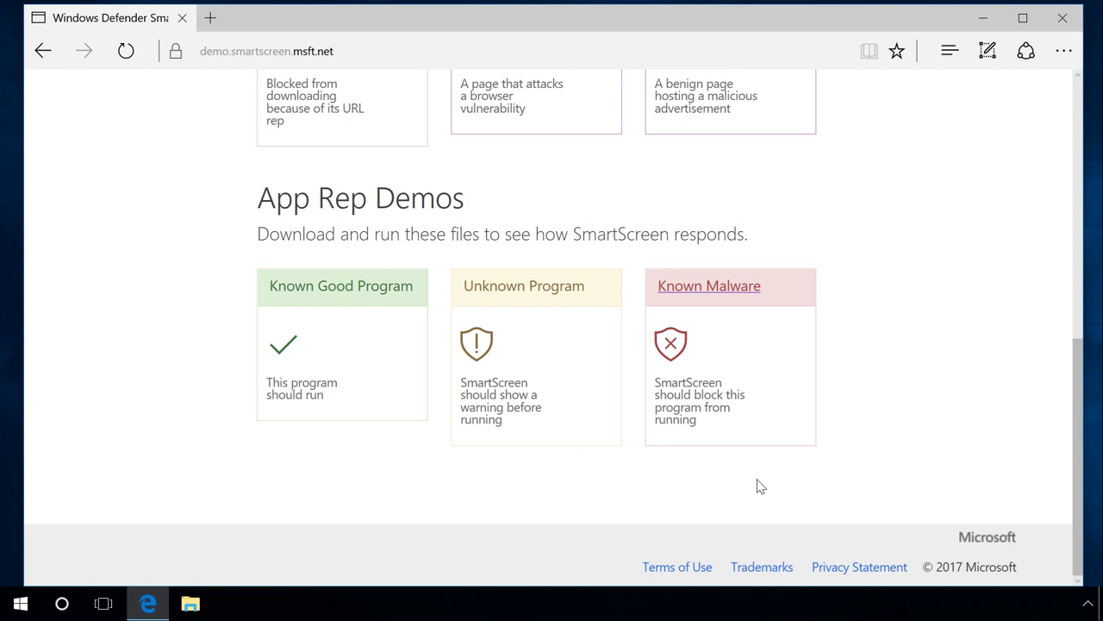
# Turn off SmartScreen Filter protection from malicious sites and downloads in the browser's advanced settings.
pyautogui.click(1068, 52)
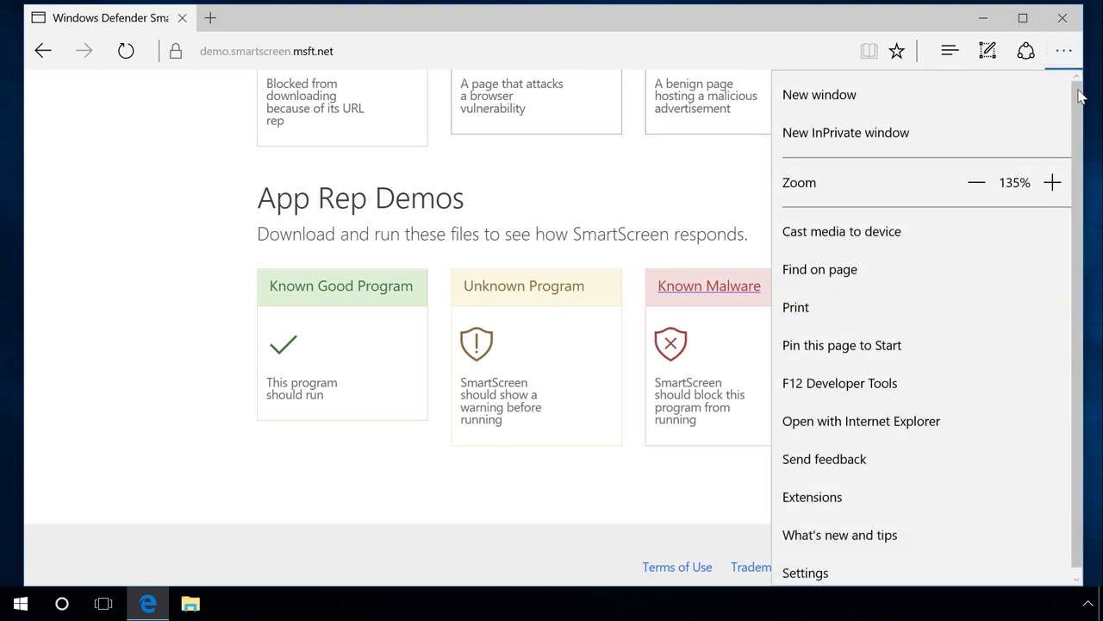
pyautogui.scroll(-1, 1054, 177)
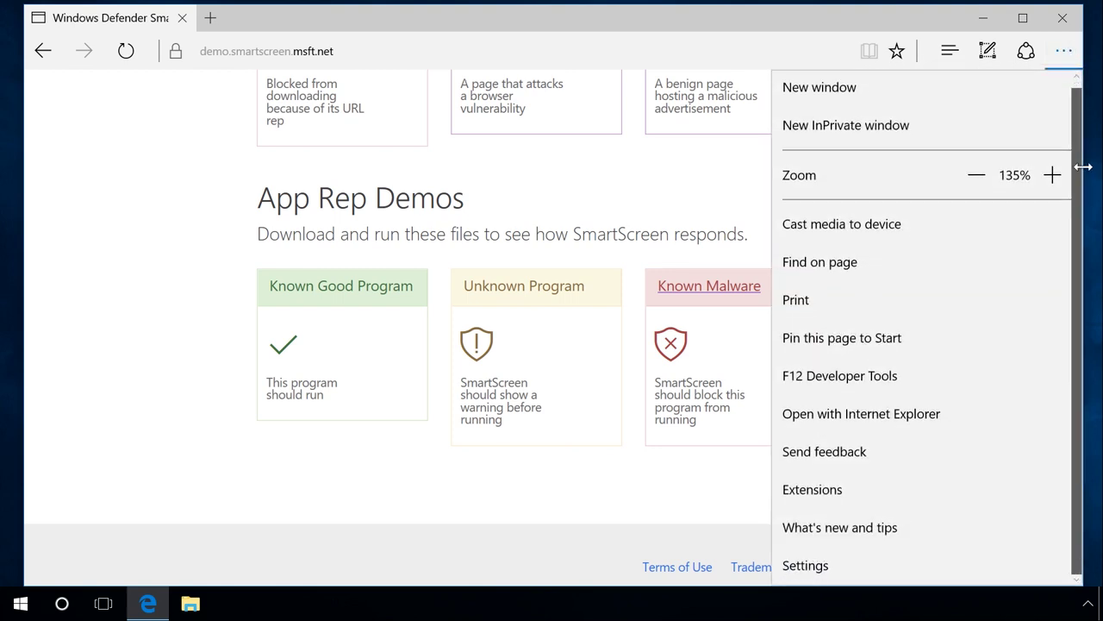
pyautogui.click(829, 567)
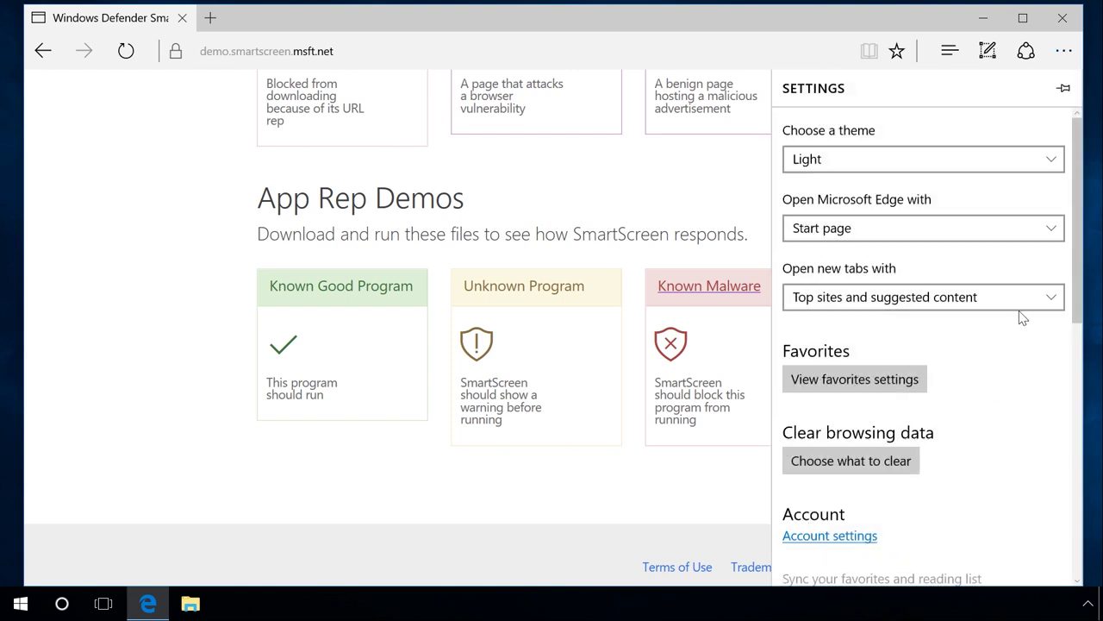
pyautogui.moveTo(1082, 216); pyautogui.dragTo(1097, 504)
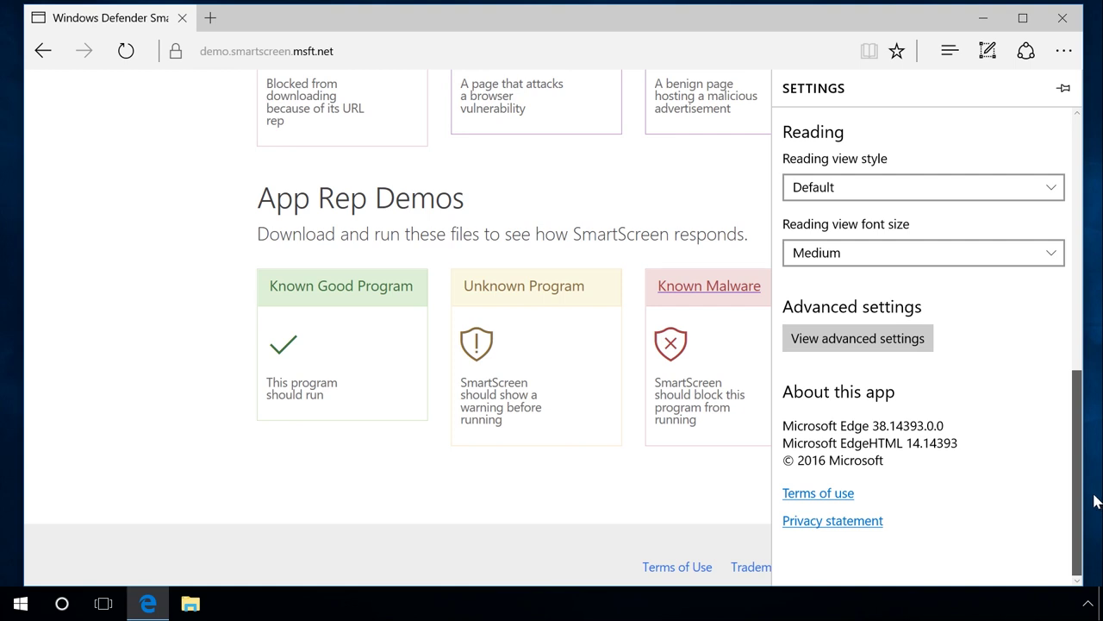
pyautogui.click(878, 344)
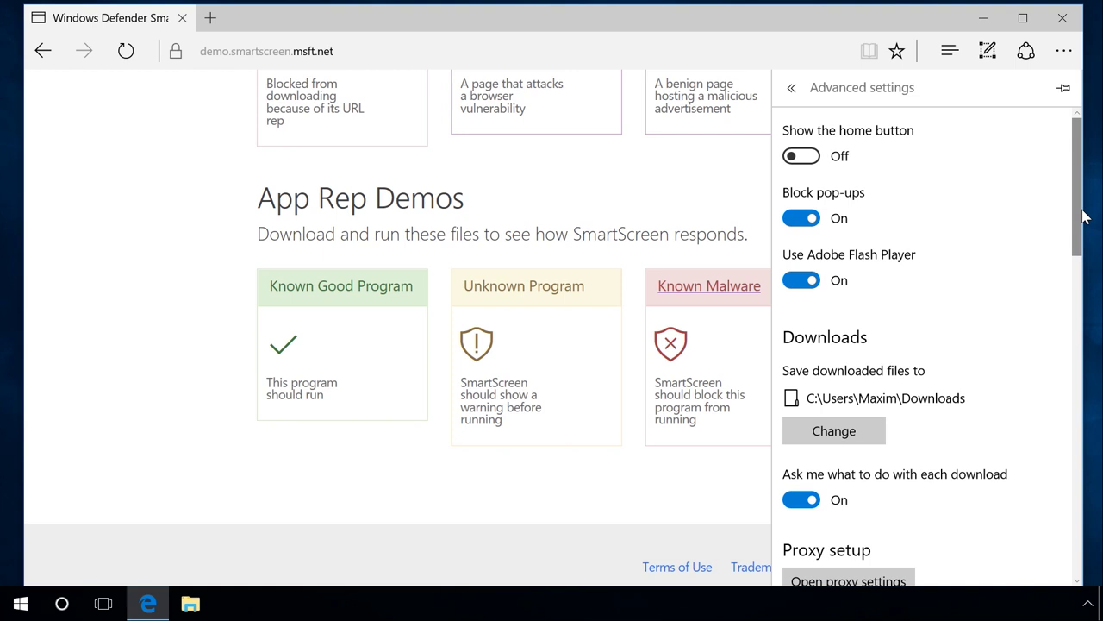
pyautogui.scroll(-2, 1077, 355)
pyautogui.scroll(-15, 1078, 355)
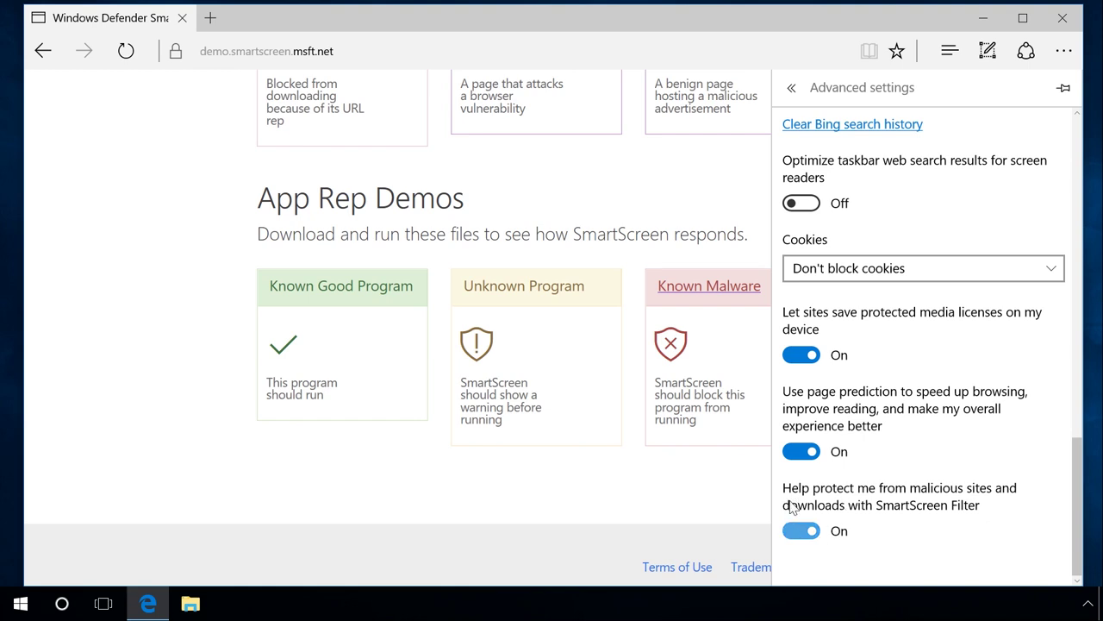
pyautogui.click(801, 532)
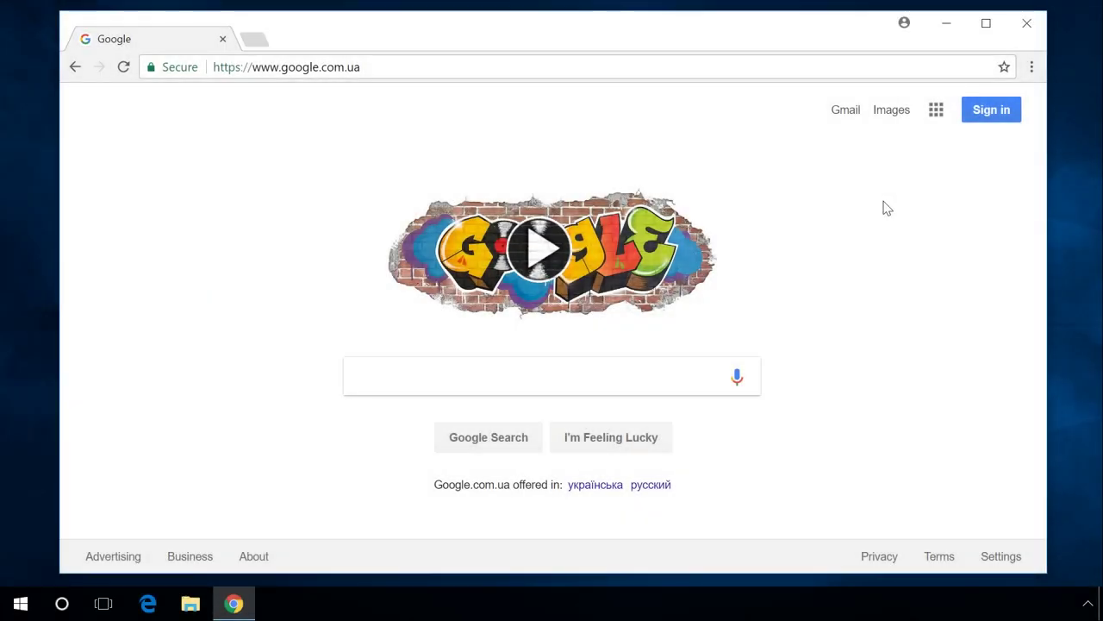
# In Google Chrome, turn off the advanced setting "Protect you and your device from dangerous sites".
pyautogui.click(1032, 69)
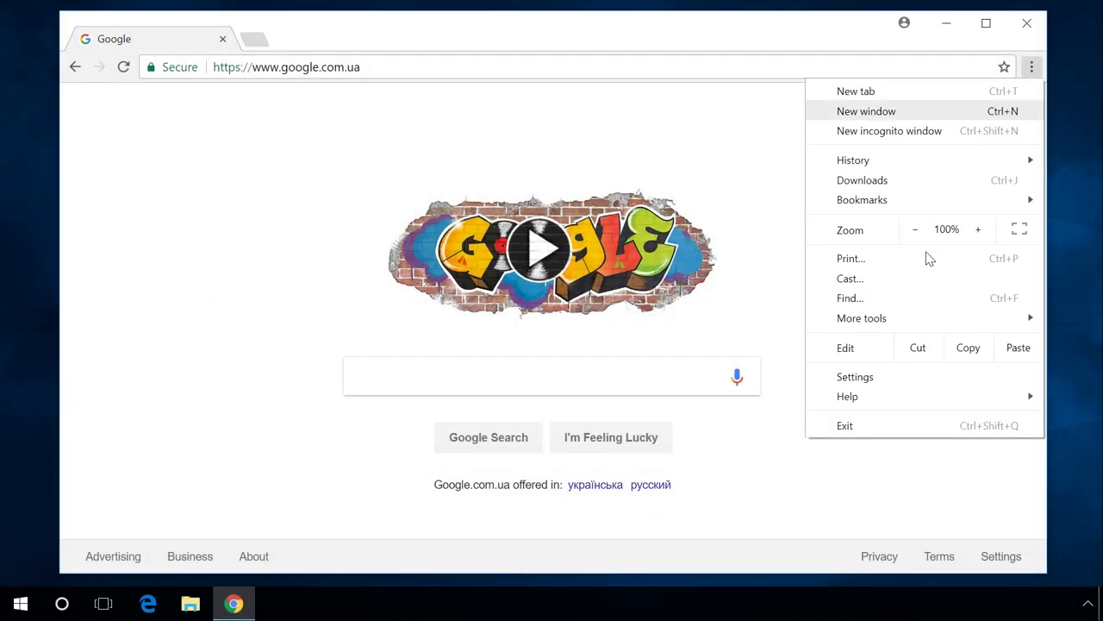
pyautogui.click(867, 380)
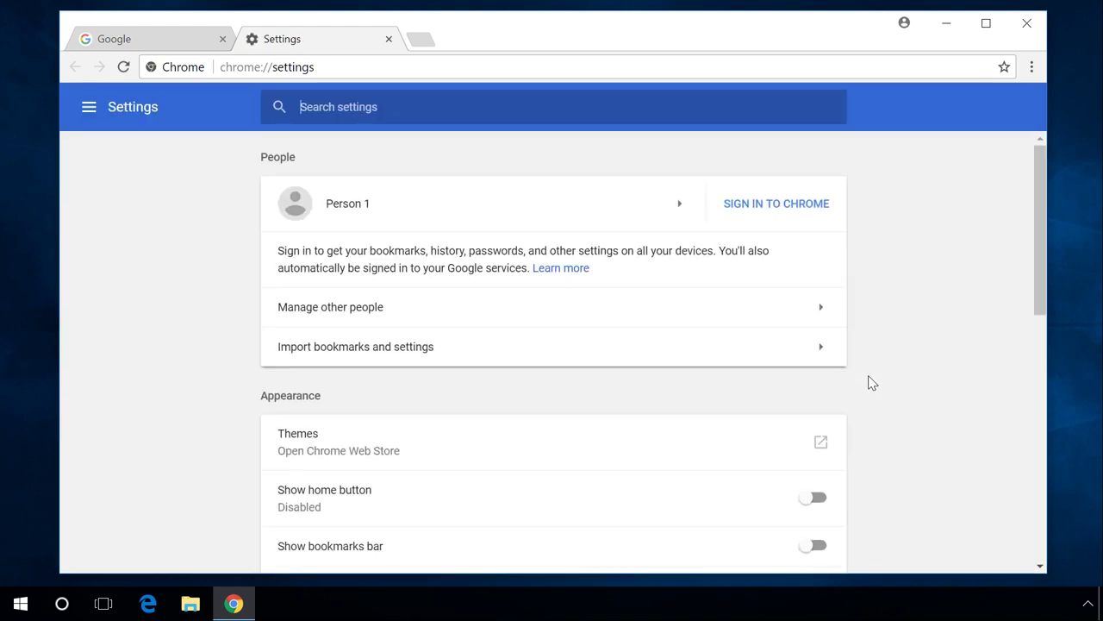
pyautogui.scroll(-10, 872, 382)
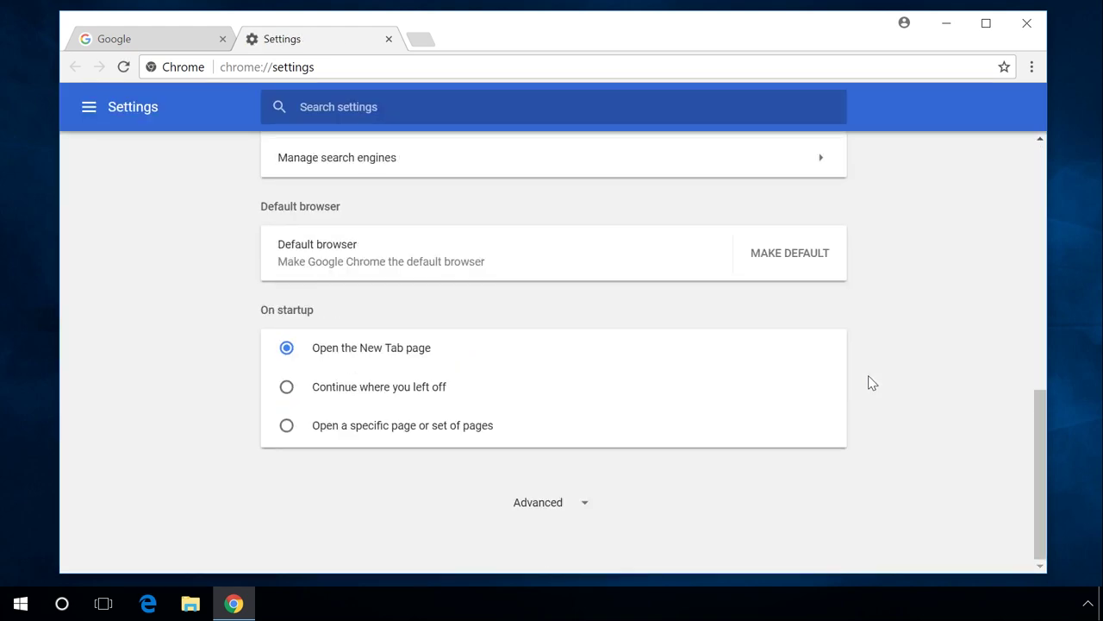
pyautogui.click(538, 505)
pyautogui.scroll(-9, 540, 510)
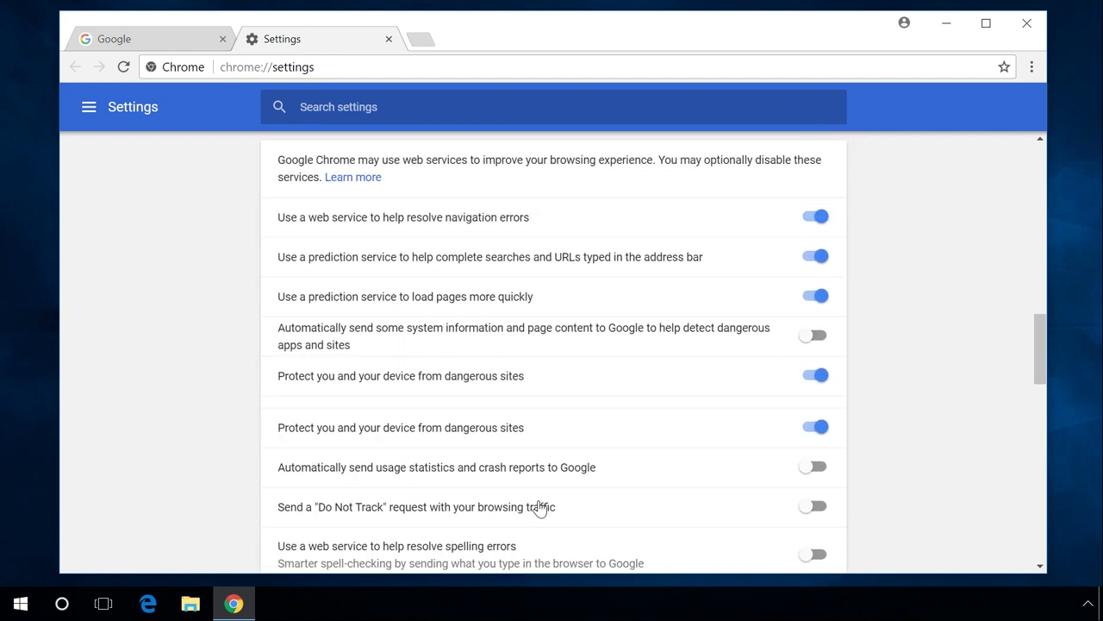
pyautogui.scroll(2, 539, 508)
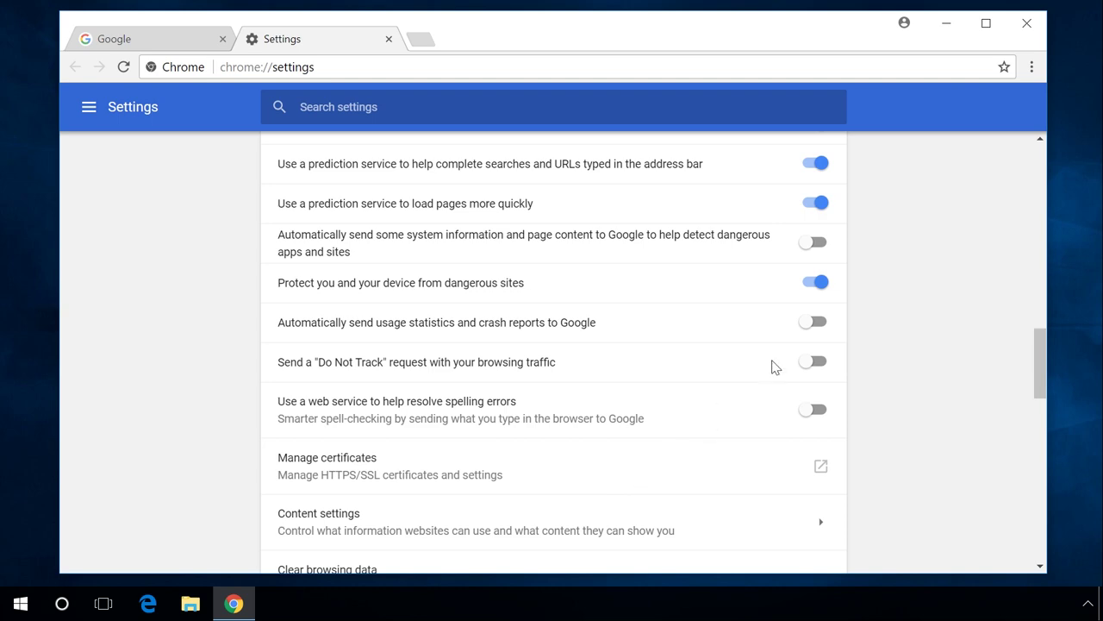
pyautogui.click(817, 293)
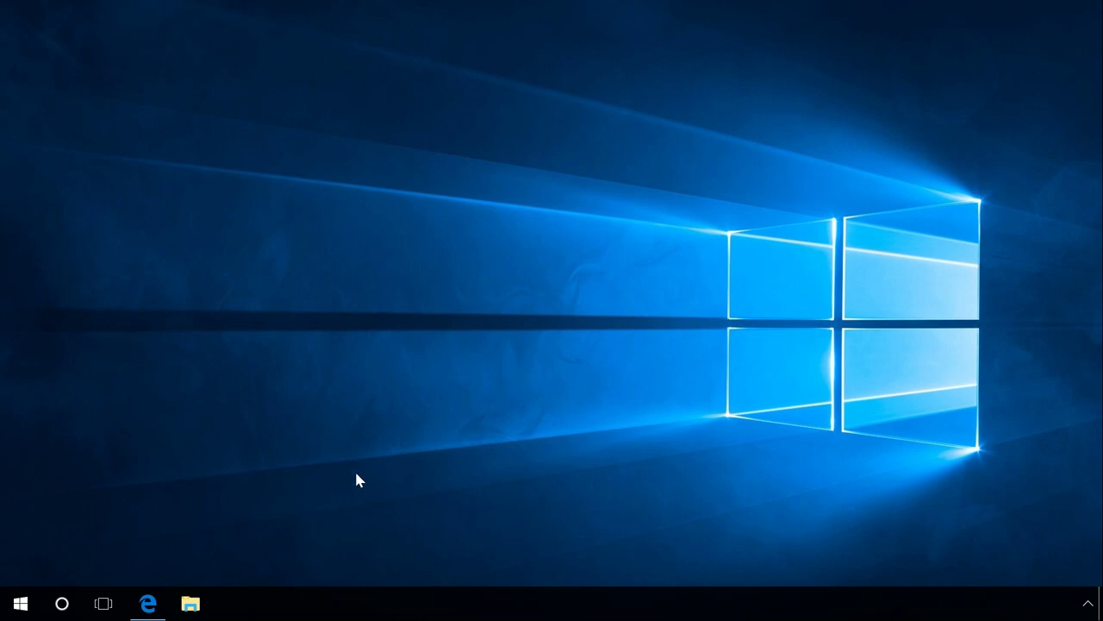
# Open Task Manager and end the Microsoft Edge task.
pyautogui.rightClick(466, 604)
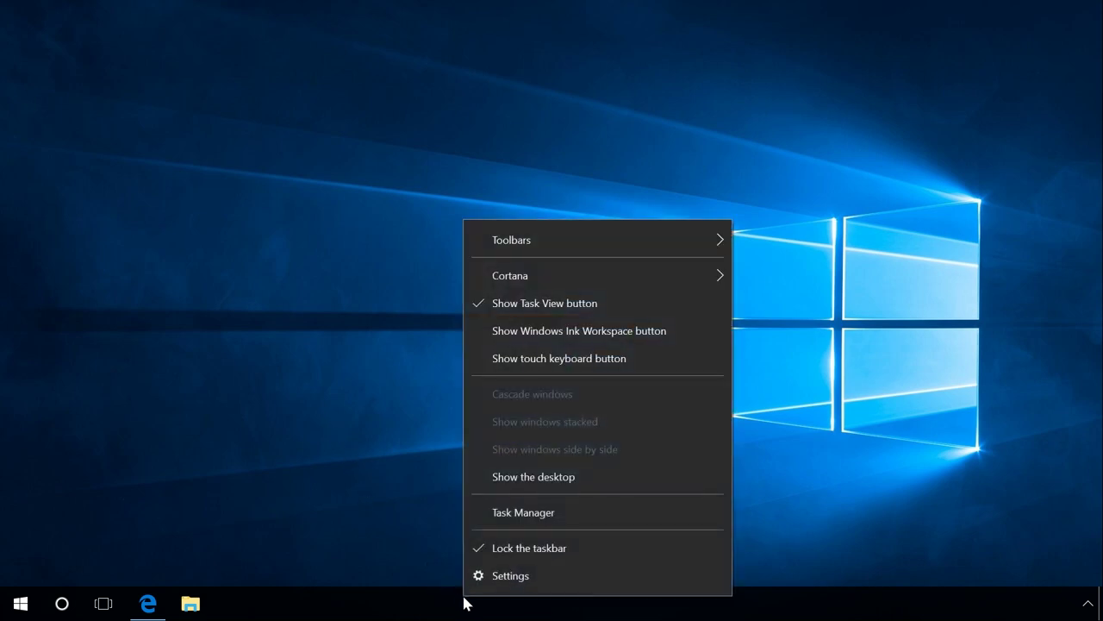
pyautogui.click(509, 517)
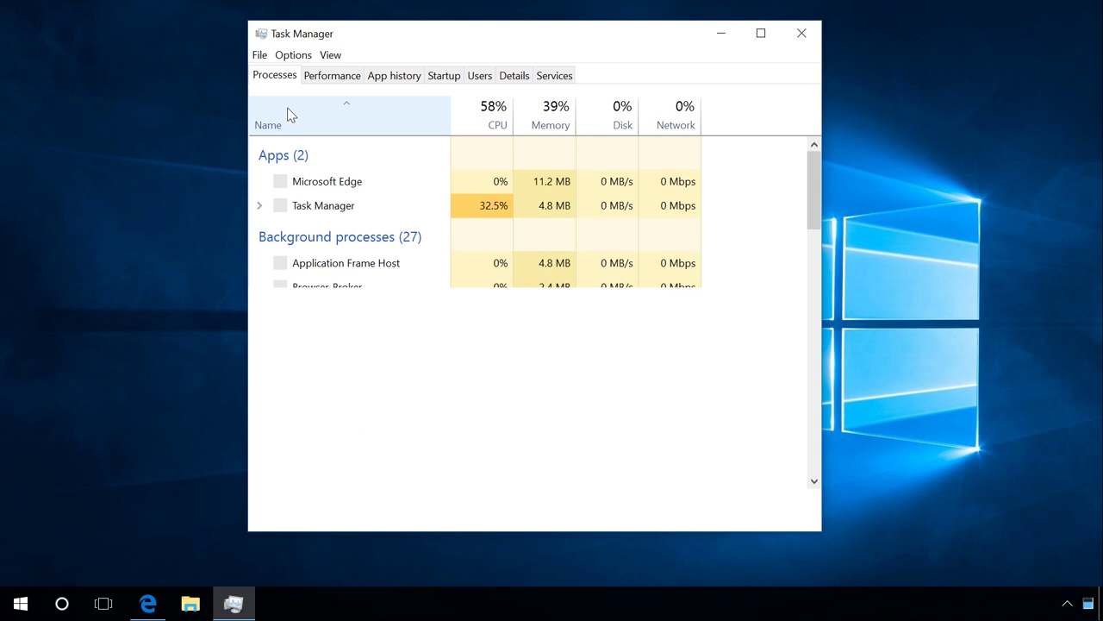
pyautogui.click(323, 184)
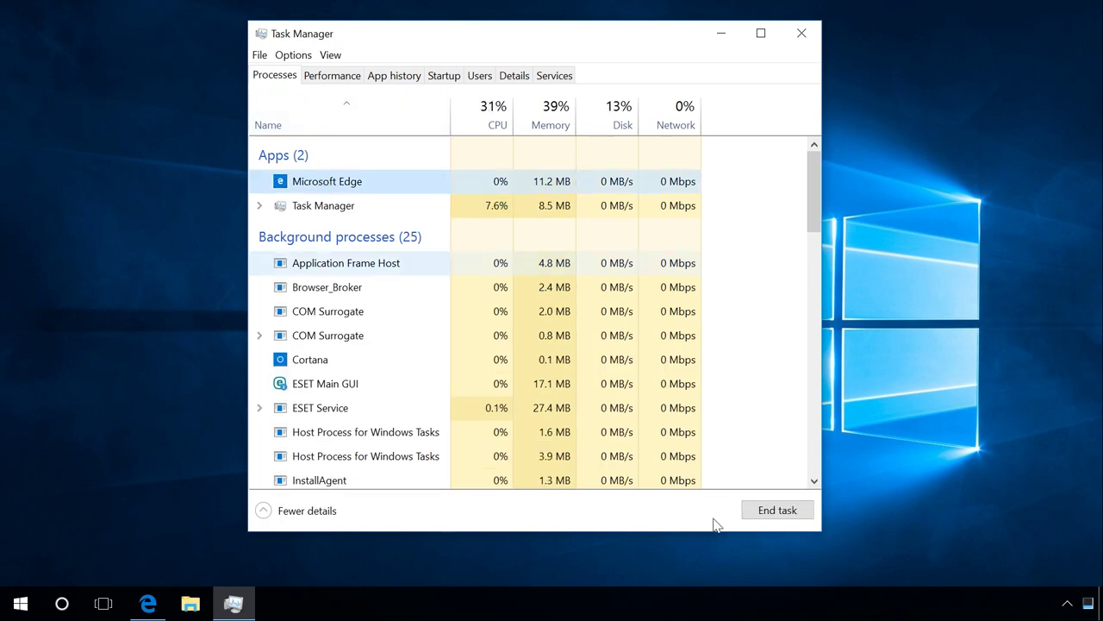
pyautogui.click(776, 512)
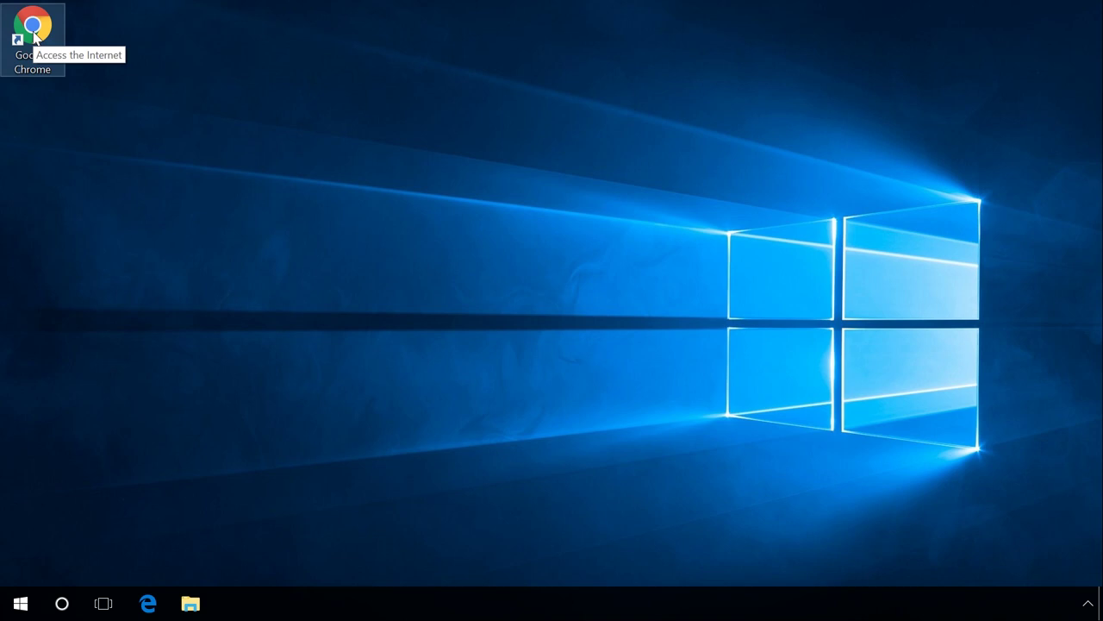
# Set the desktop Google Chrome shortcut's compatibility properties to run the program as an administrator and apply the change.
pyautogui.doubleClick(33, 28)
pyautogui.rightClick(33, 32)
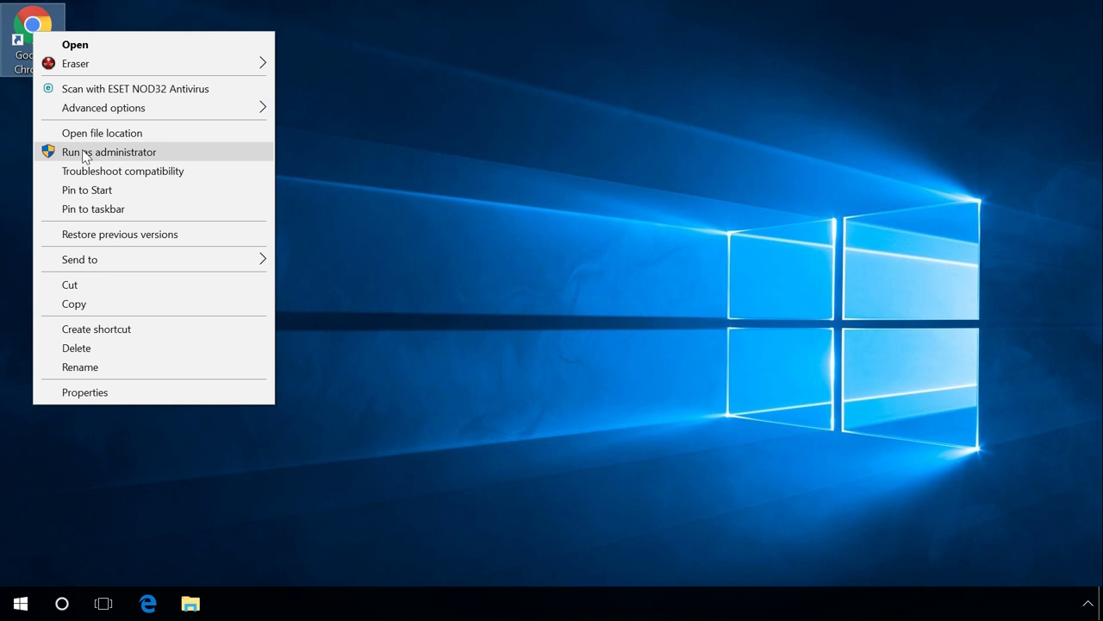
pyautogui.click(84, 393)
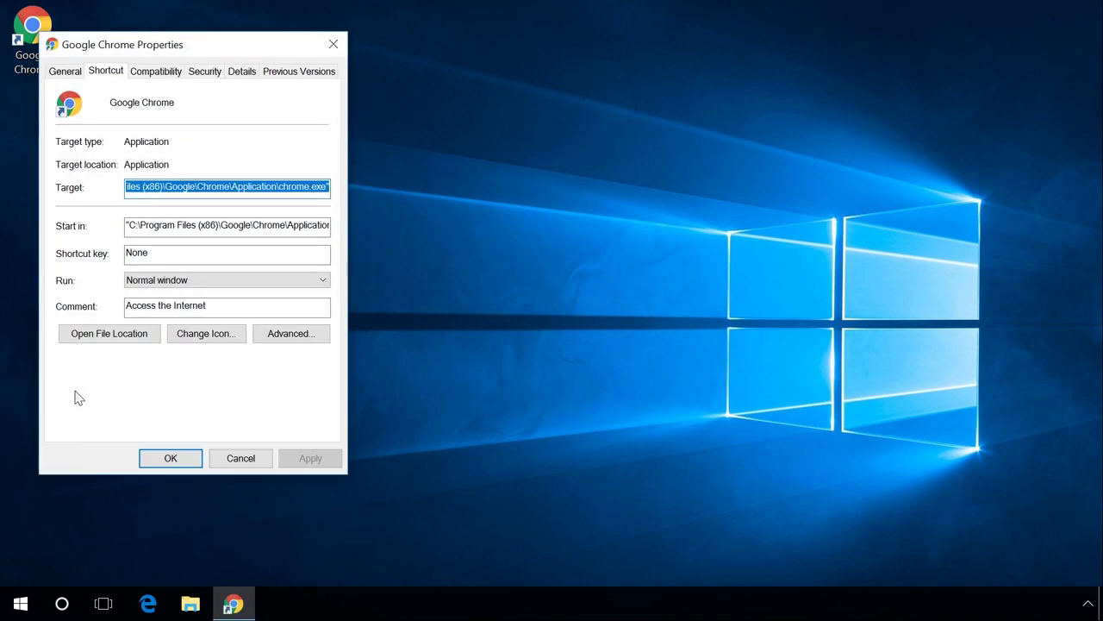
pyautogui.click(156, 76)
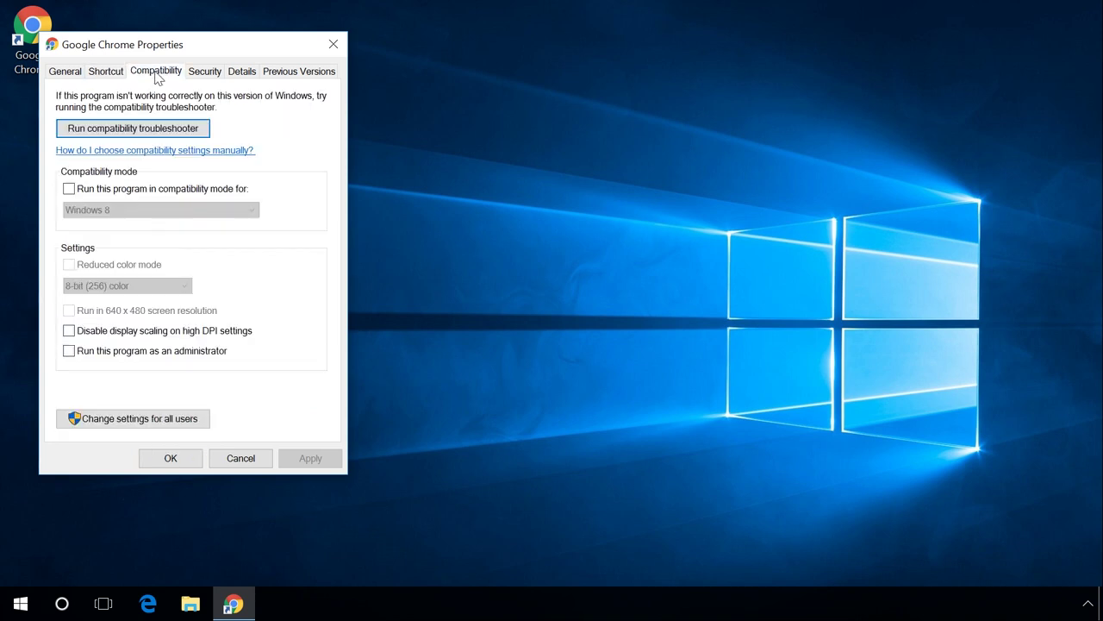
pyautogui.click(70, 353)
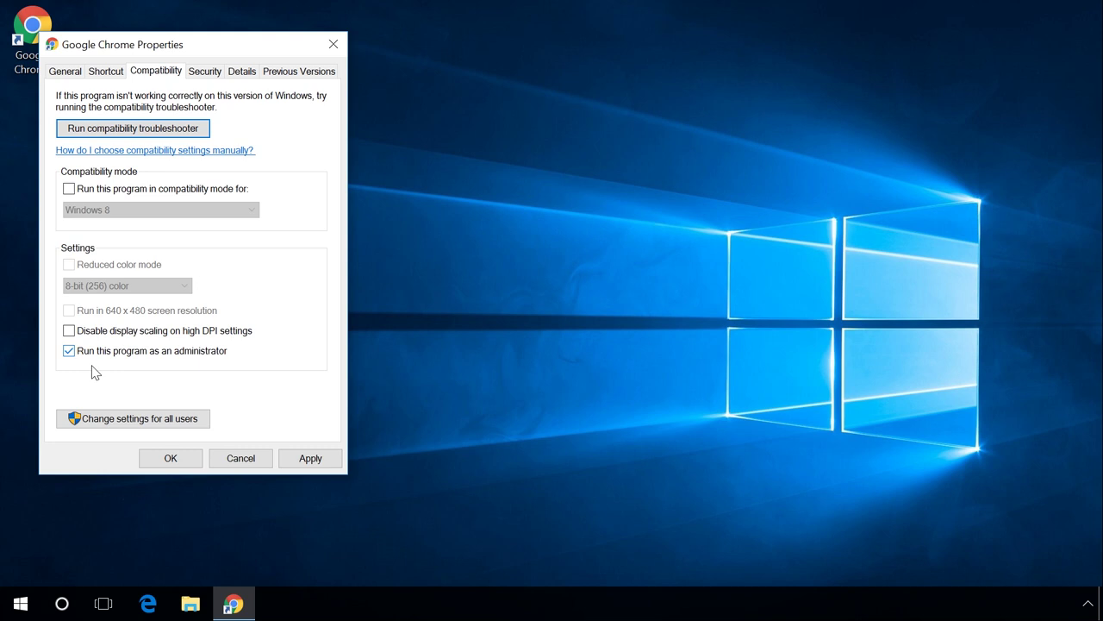
pyautogui.click(288, 464)
pyautogui.click(168, 457)
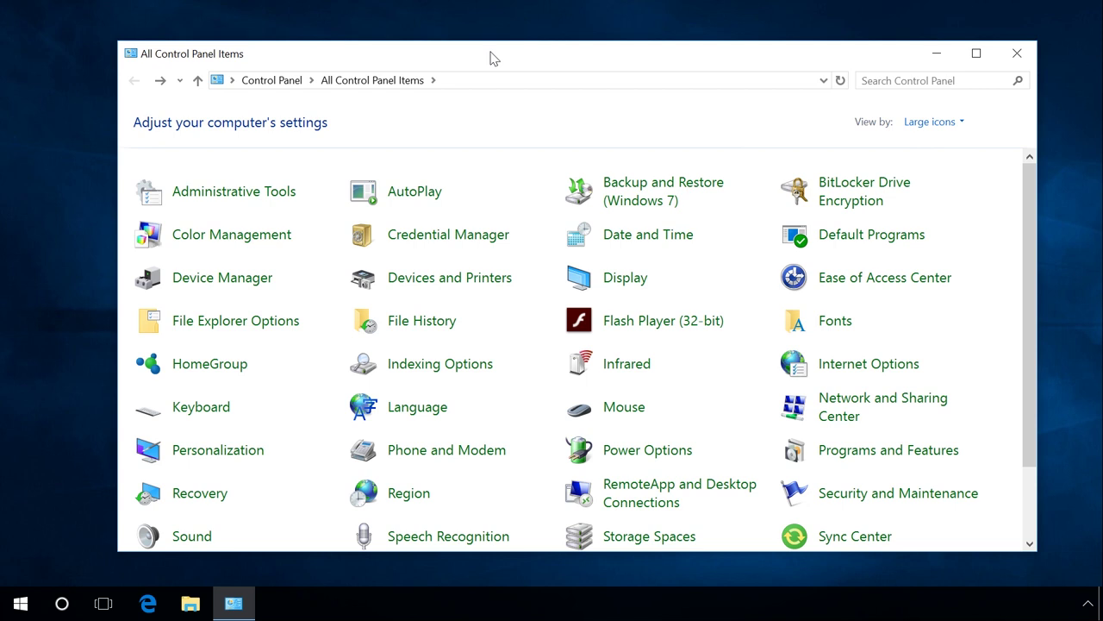
# From Programs and Features, turn on the .NET Framework 3.5 Windows feature with Windows Communication Foundation HTTP and Non-HTTP Activation.
pyautogui.click(856, 461)
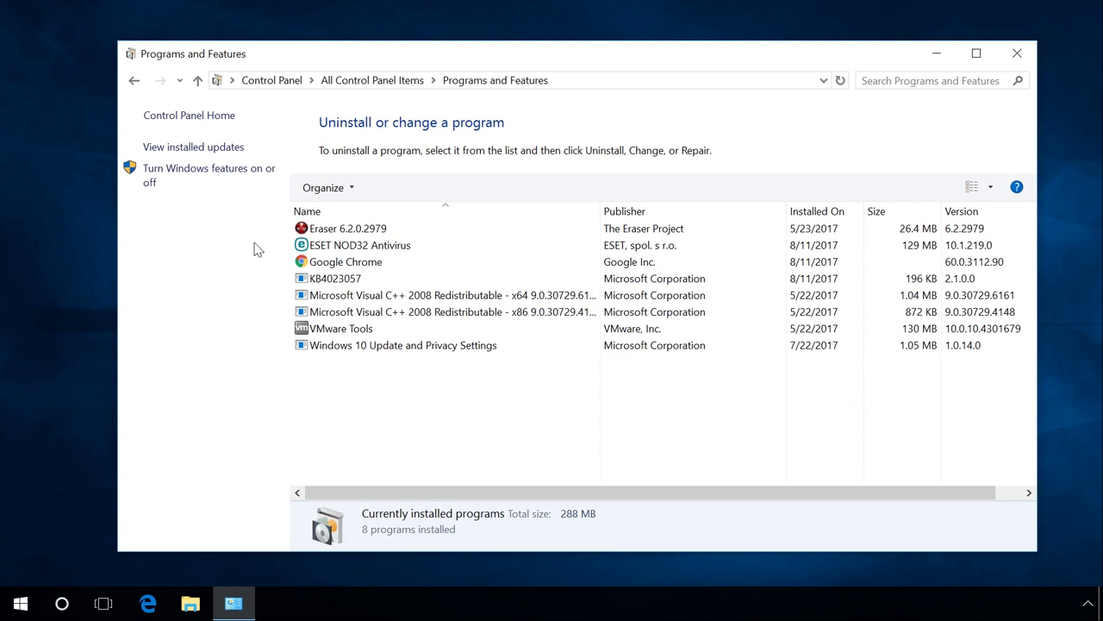
pyautogui.click(227, 177)
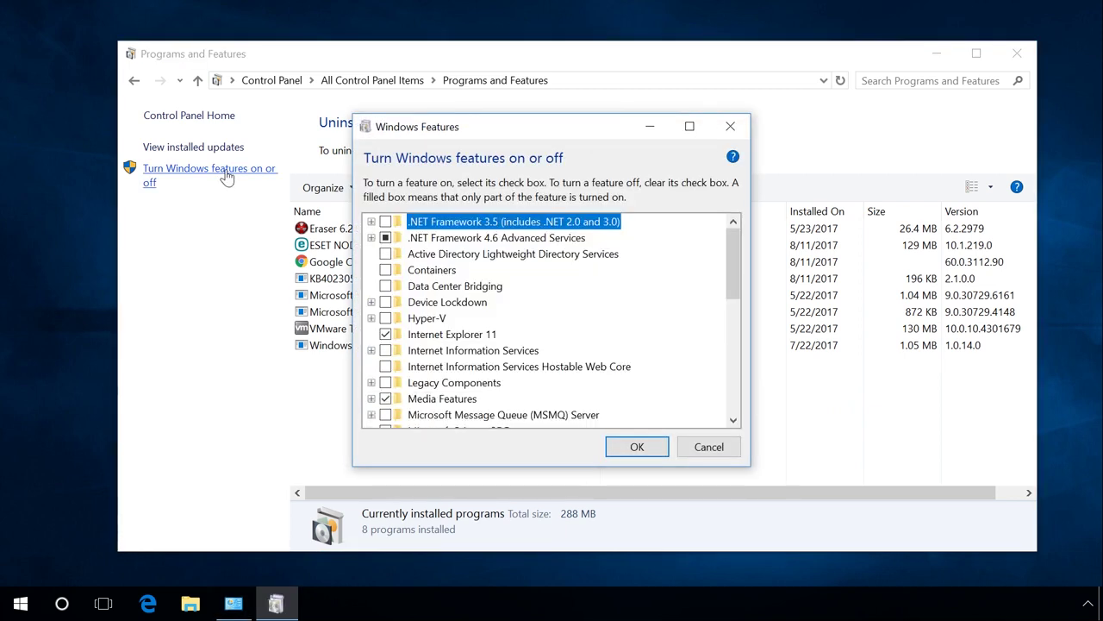
pyautogui.click(371, 221)
pyautogui.click(370, 270)
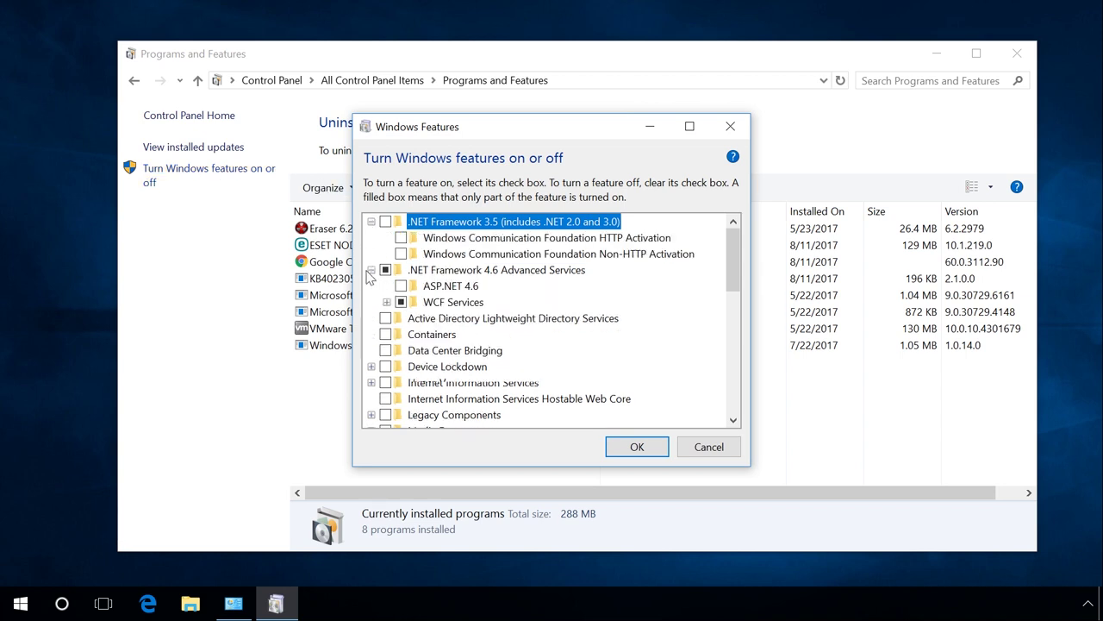
pyautogui.click(401, 238)
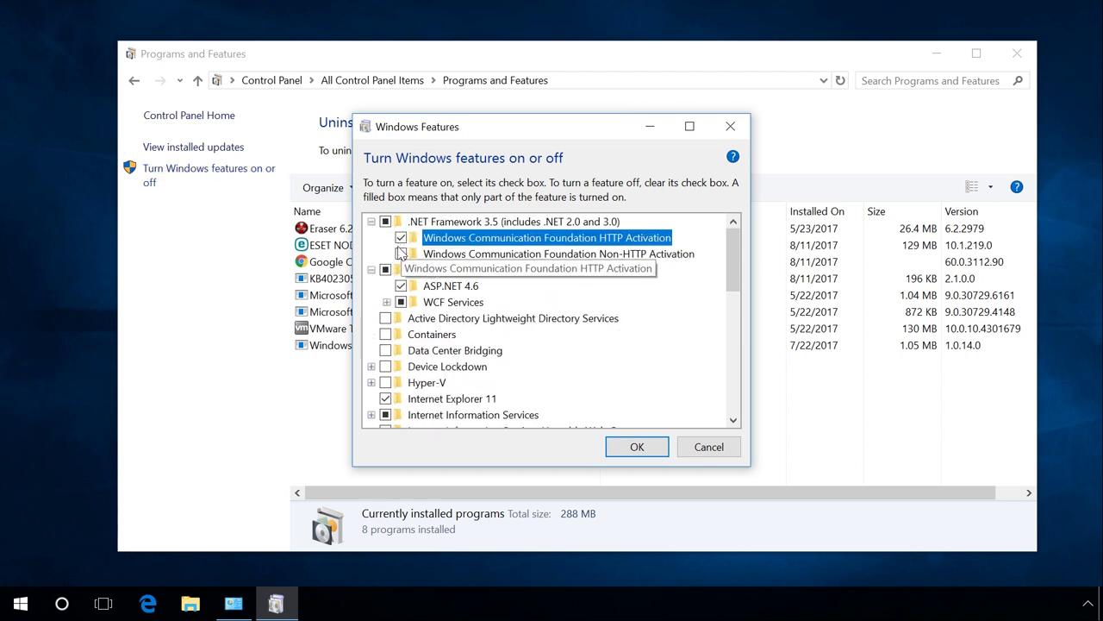
pyautogui.click(401, 253)
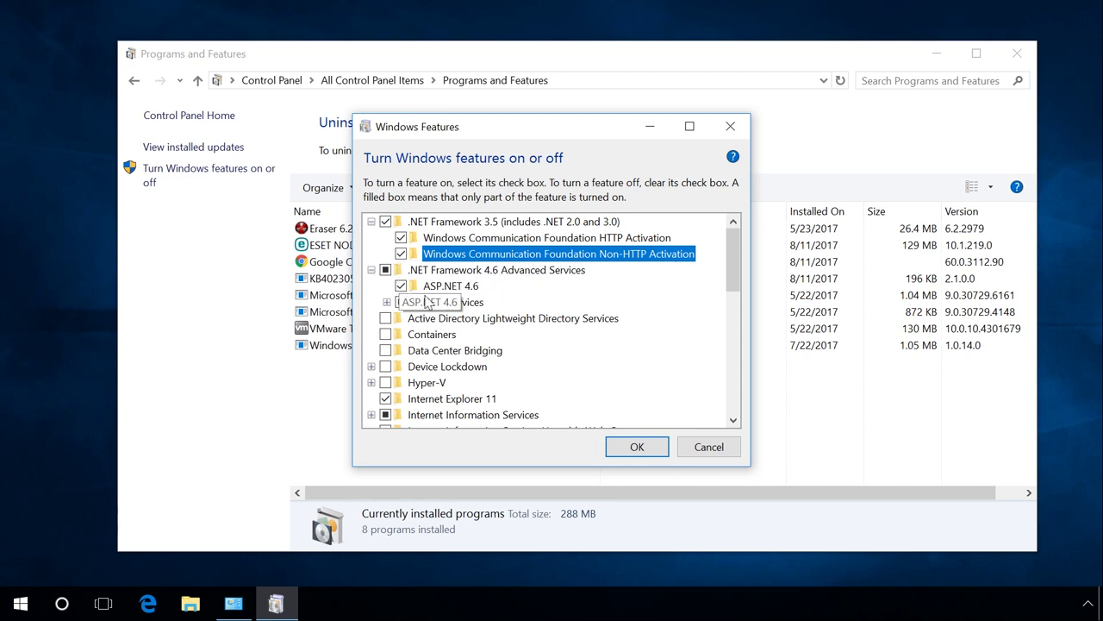
pyautogui.click(637, 445)
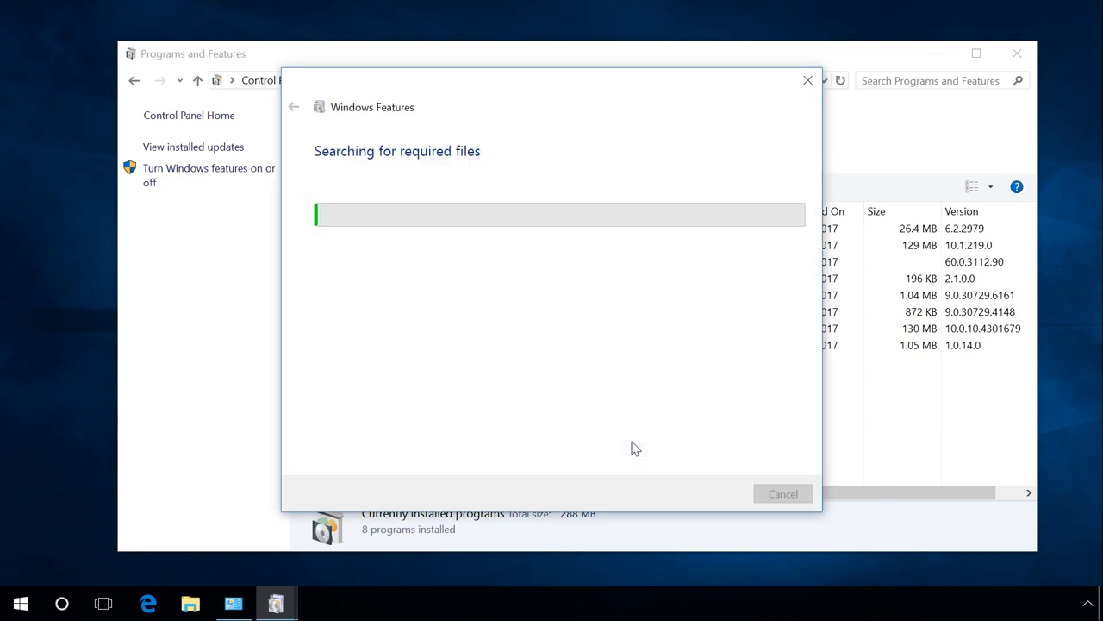